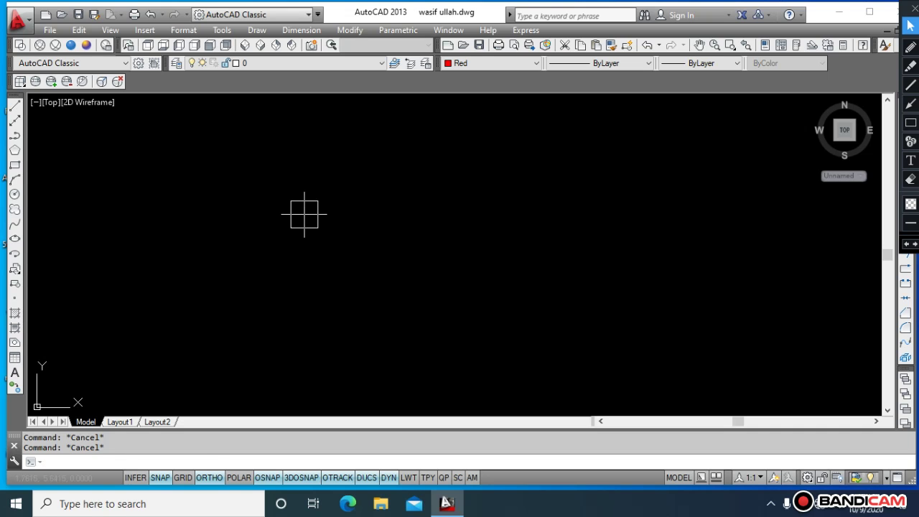
# Step: Draw a large circle with a radius of about 2.95 in the middle of the empty drawing area
pyautogui.write('c')
pyautogui.press('Return')
pyautogui.click(400, 229)
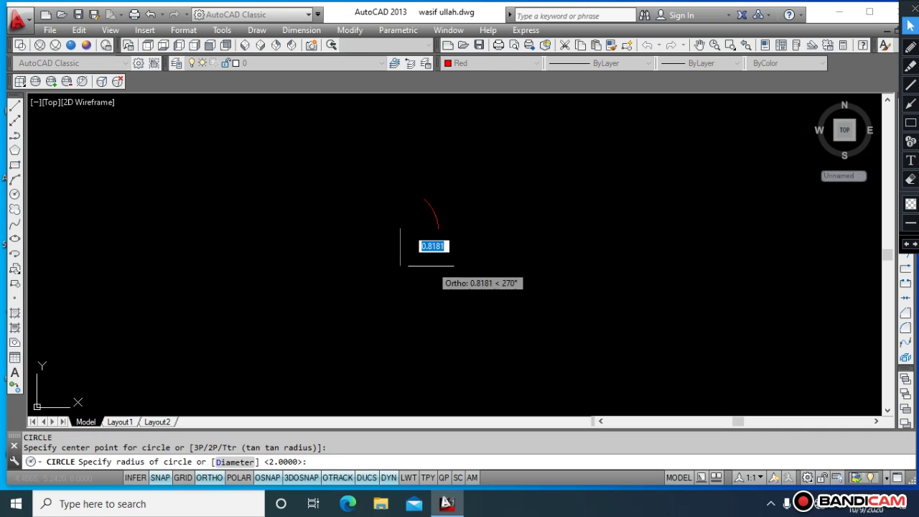
pyautogui.click(488, 329)
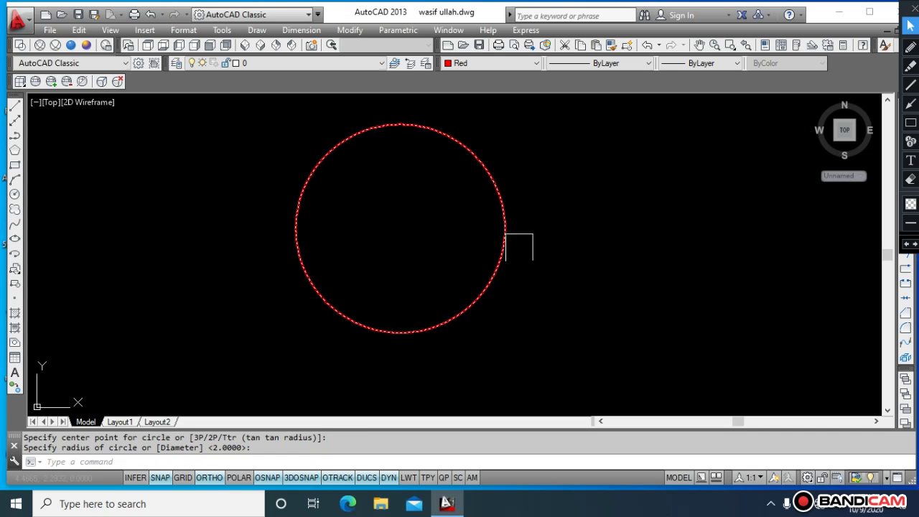
pyautogui.press('Escape')
pyautogui.press('Escape')
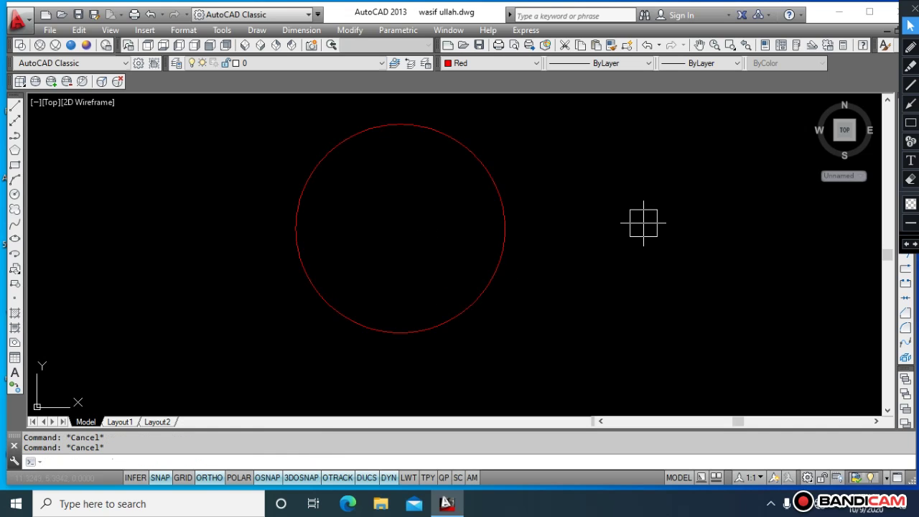
# Step: Draw a small circle with a radius of about 0.54 centred on the large circle's right quadrant
pyautogui.rightClick(642, 222)
pyautogui.click(505, 228)
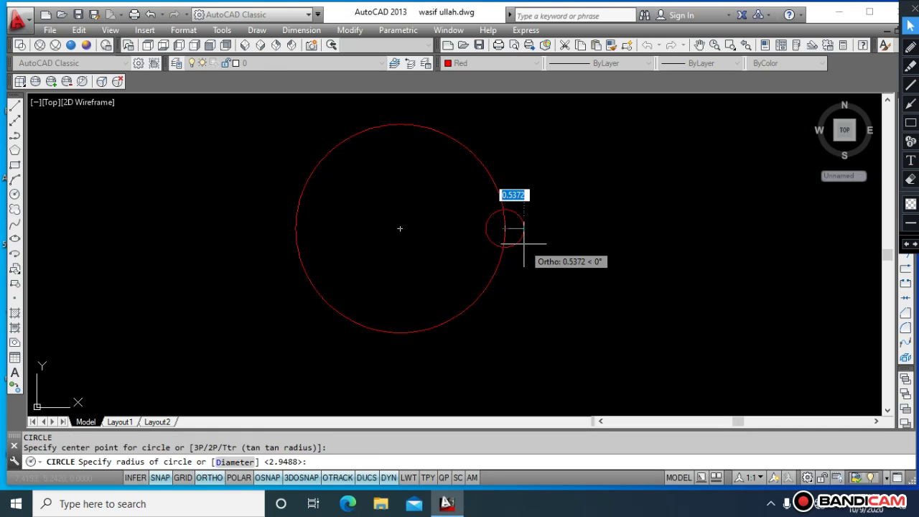
pyautogui.click(523, 244)
pyautogui.press('Escape')
pyautogui.press('Escape')
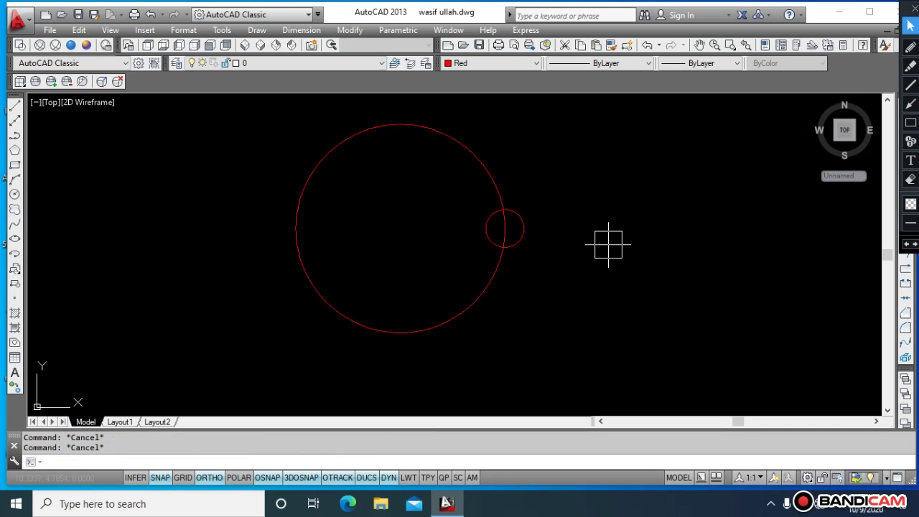
# Step: Move the small circle inward from its right quadrant to the large circle's right quadrant, so they touch from inside
pyautogui.write('m')
pyautogui.press('Return')
pyautogui.click(521, 227)
pyautogui.press('Return')
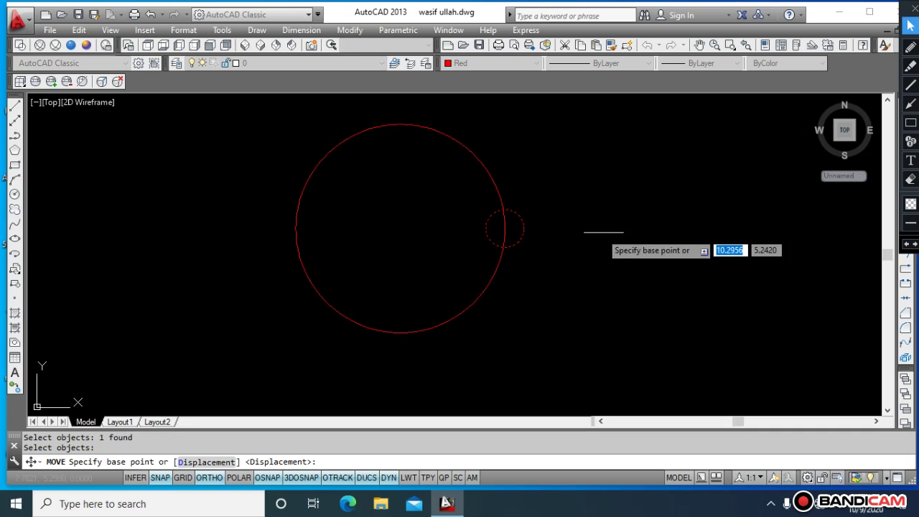
pyautogui.click(523, 228)
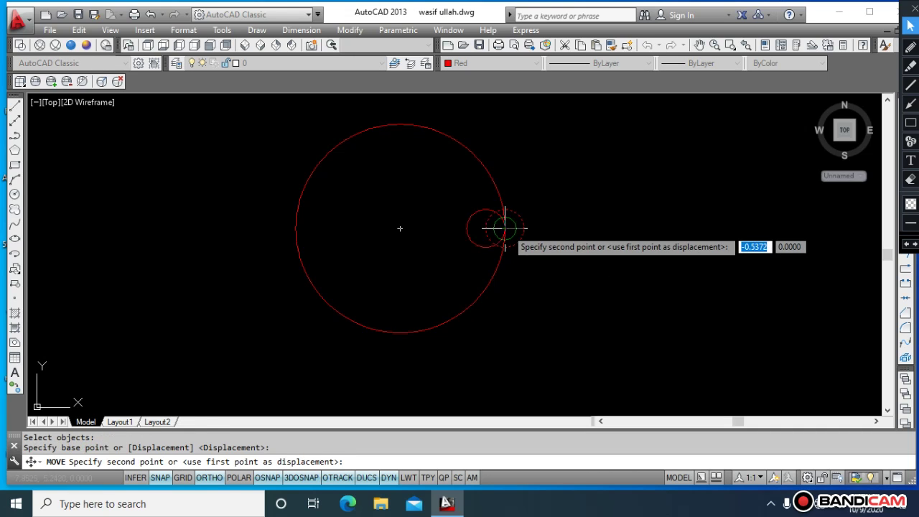
pyautogui.press('Escape')
pyautogui.press('Escape')
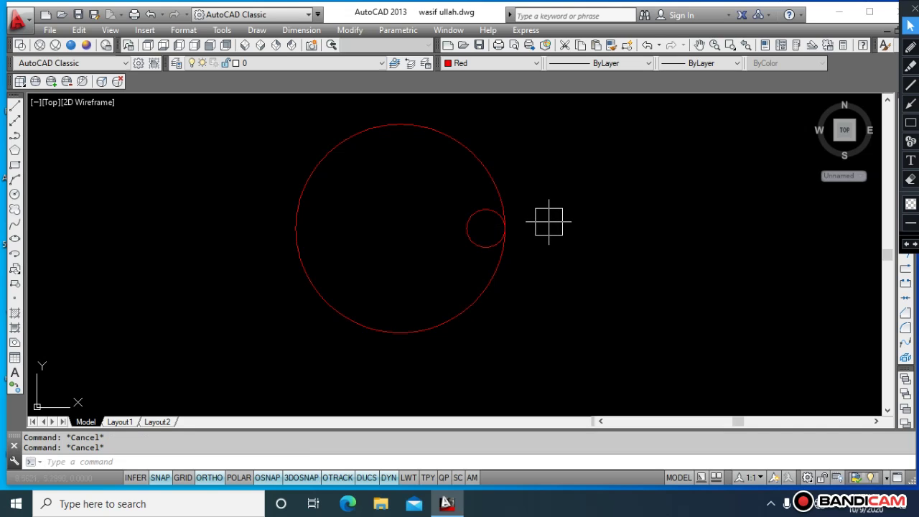
# Step: Create a path array of the small circle using the large circle as the path curve
pyautogui.write('ar')
pyautogui.press('Return')
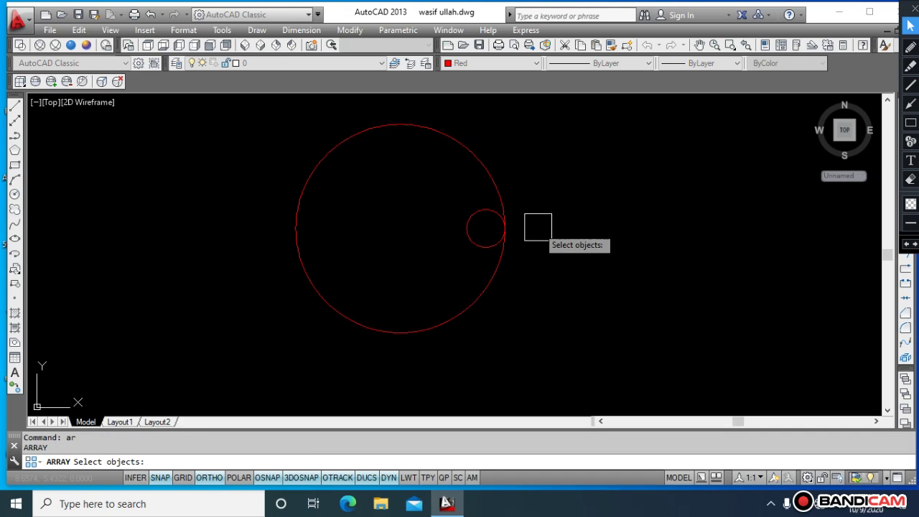
pyautogui.click(484, 219)
pyautogui.rightClick(542, 226)
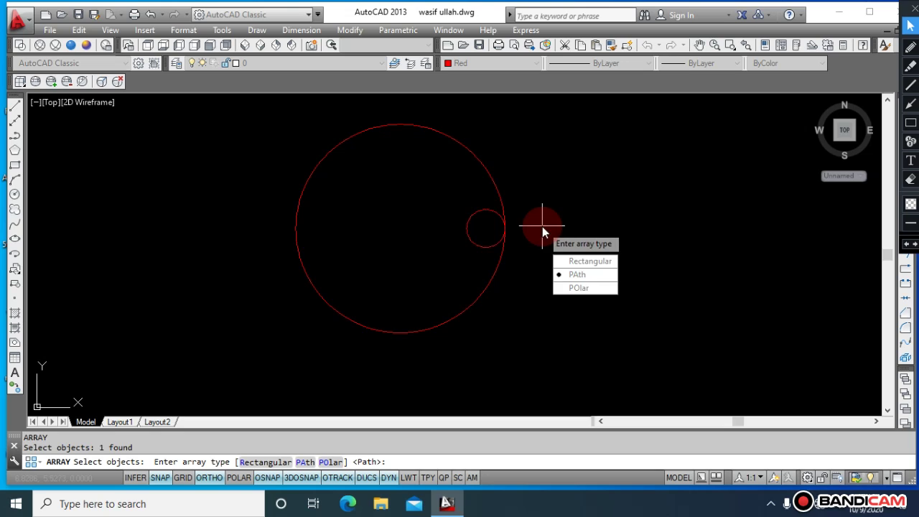
pyautogui.click(596, 274)
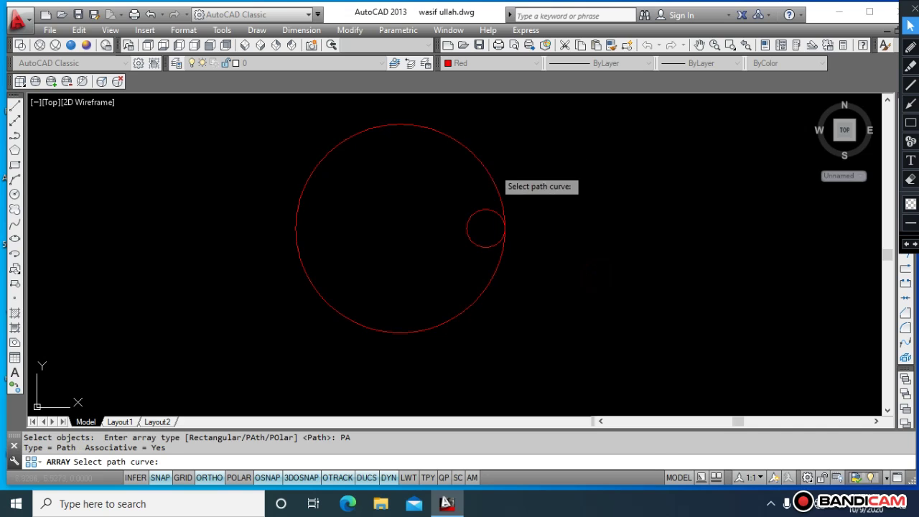
pyautogui.click(493, 167)
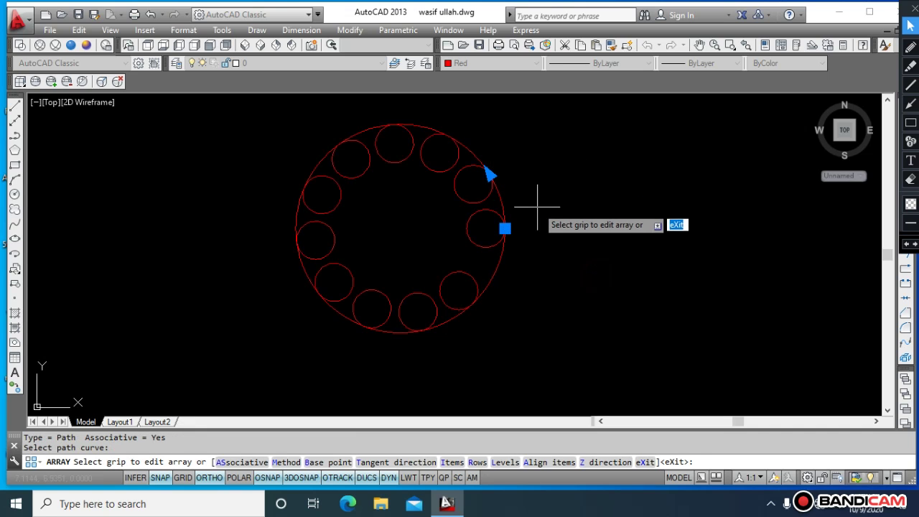
pyautogui.press('Escape')
pyautogui.press('Escape')
pyautogui.press('Escape')
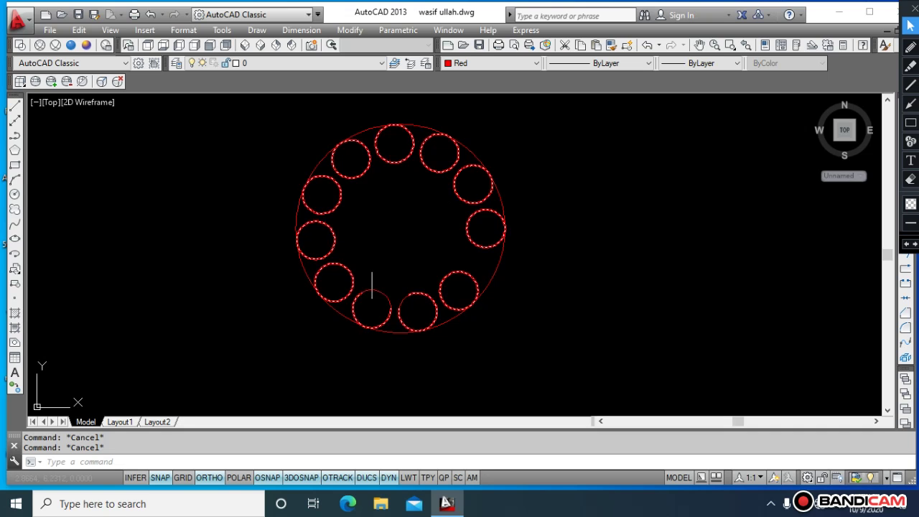
# Step: Erase the path-arrayed circles, and undo both the erasure and the path array
pyautogui.click(377, 287)
pyautogui.press('Escape')
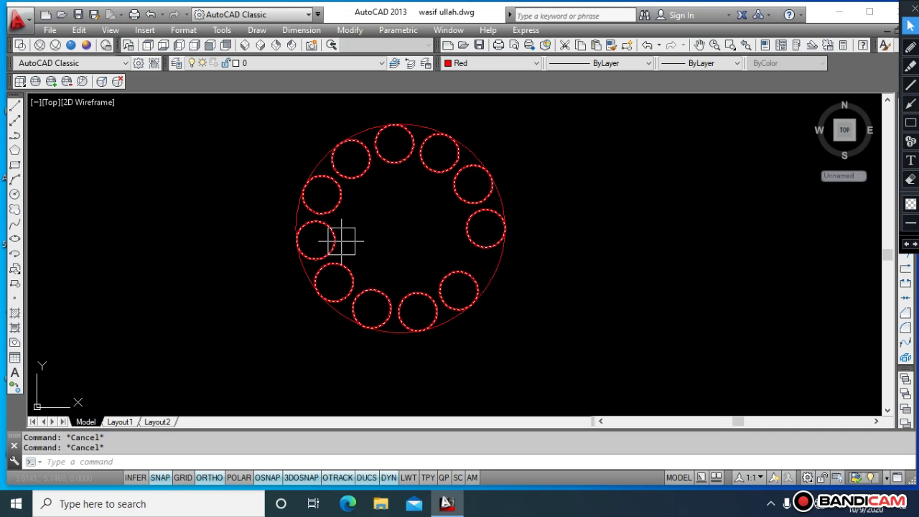
pyautogui.click(349, 207)
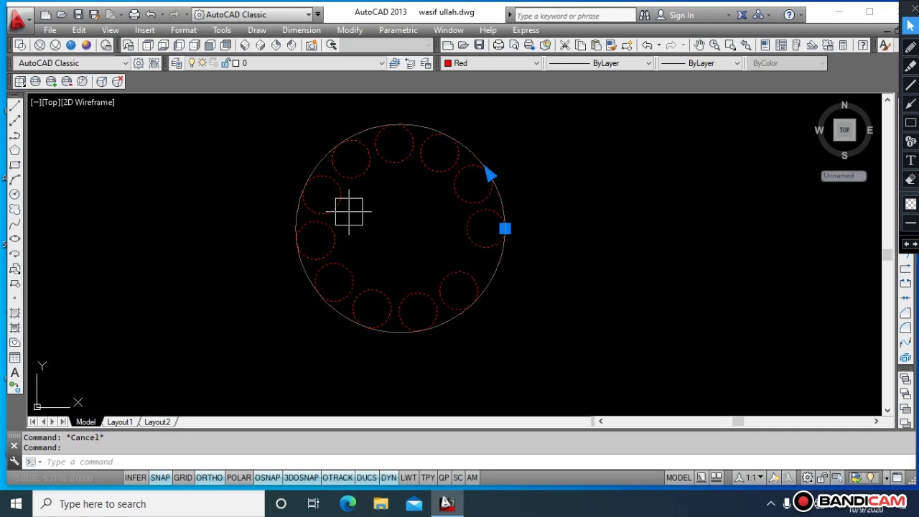
pyautogui.press('Delete')
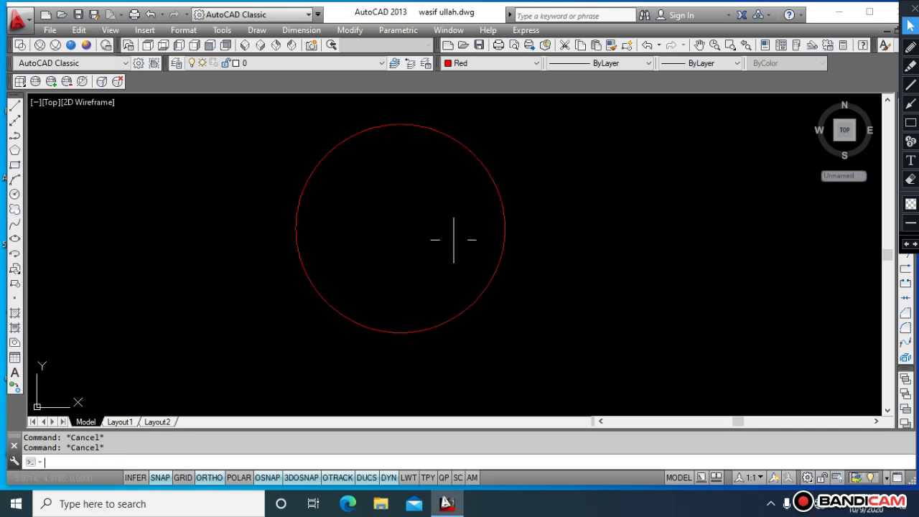
pyautogui.hotkey('ctrl', 'z')
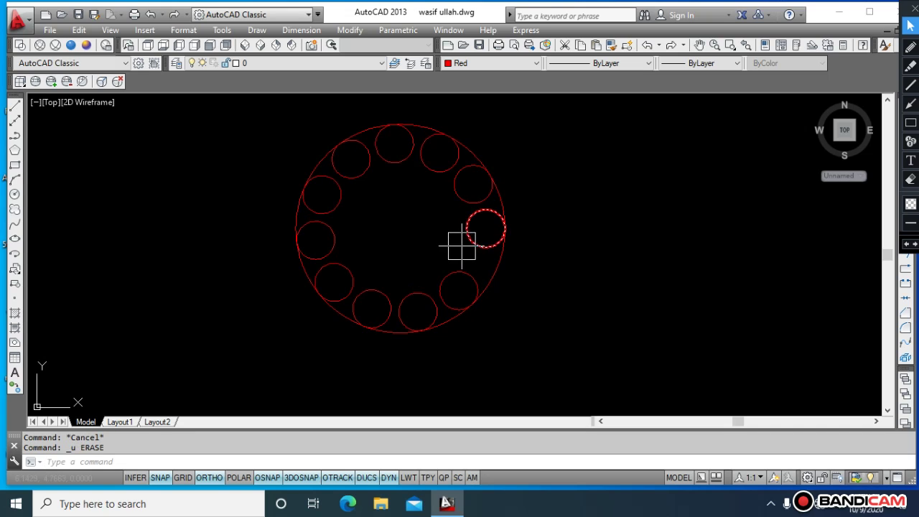
pyautogui.hotkey('ctrl', 'z')
pyautogui.press('Escape')
pyautogui.press('Escape')
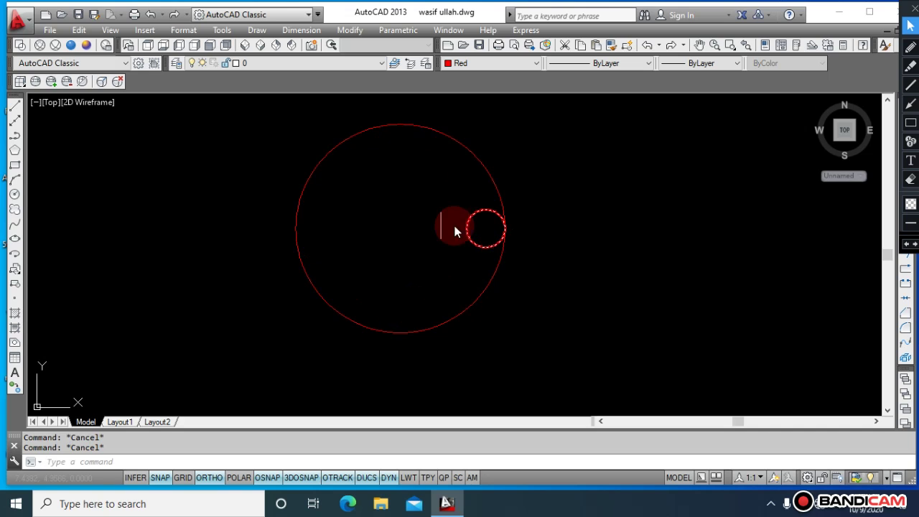
# Step: Try a polar array of the small circle around a point near the large circle's lower right edge, and undo it
pyautogui.write('ar')
pyautogui.press('Return')
pyautogui.doubleClick(478, 234)
pyautogui.press('Return')
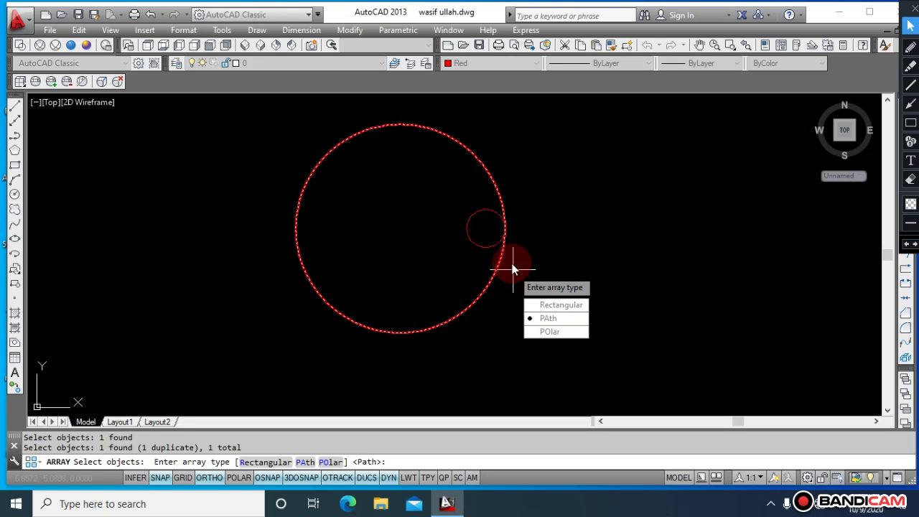
pyautogui.click(549, 331)
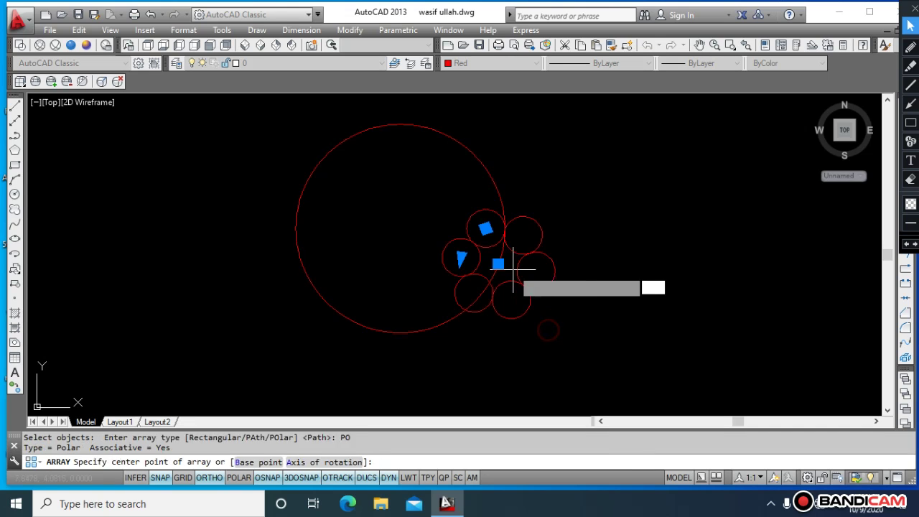
pyautogui.click(498, 264)
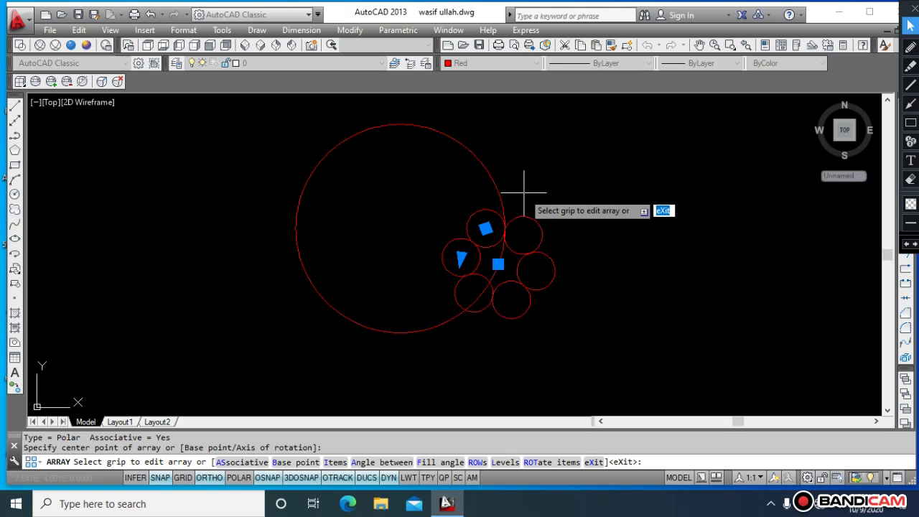
pyautogui.press('Escape')
pyautogui.press('Escape')
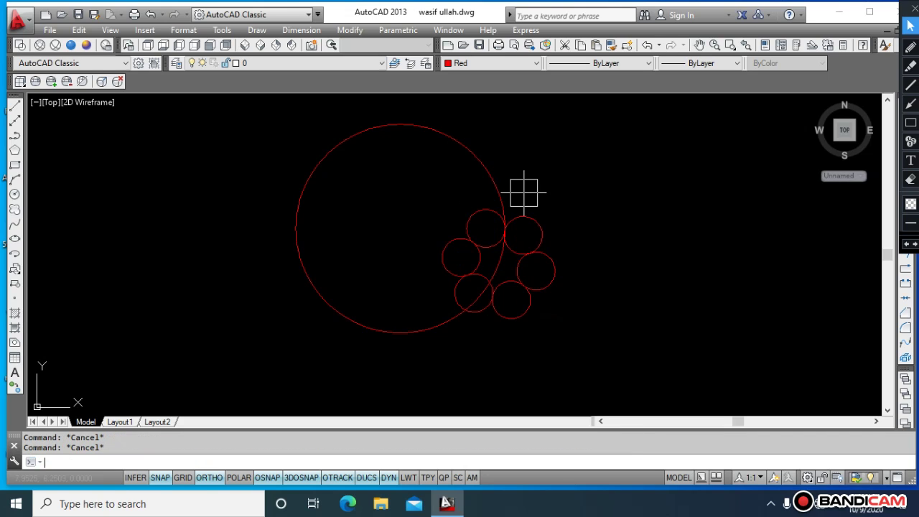
pyautogui.hotkey('ctrl', 'z')
pyautogui.press('Escape')
pyautogui.press('Escape')
# Step: Create a six-item polar array of the small circle around the large circle's centre
pyautogui.write('ar')
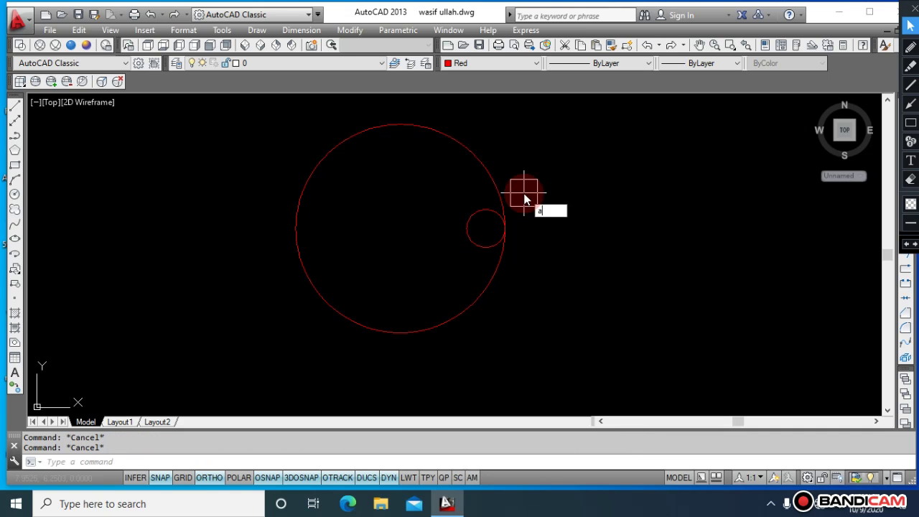
pyautogui.press('Return')
pyautogui.click(475, 209)
pyautogui.rightClick(471, 208)
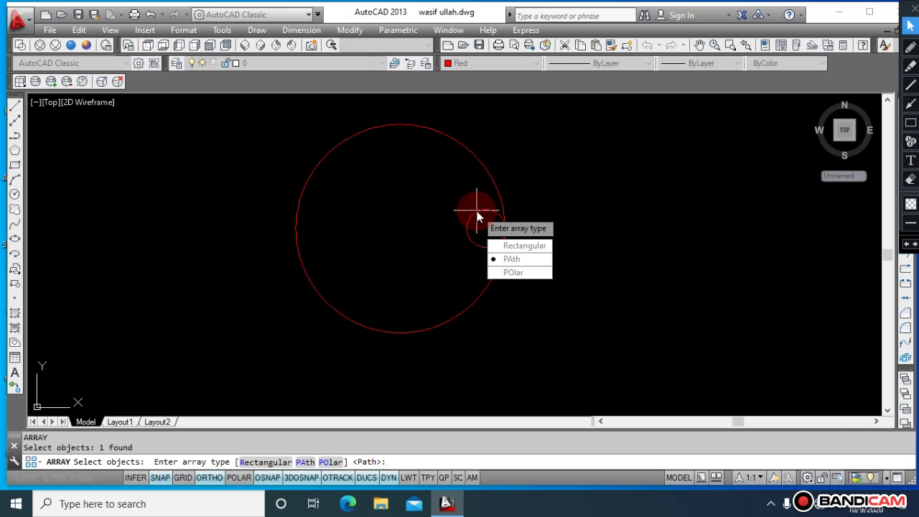
pyautogui.click(502, 273)
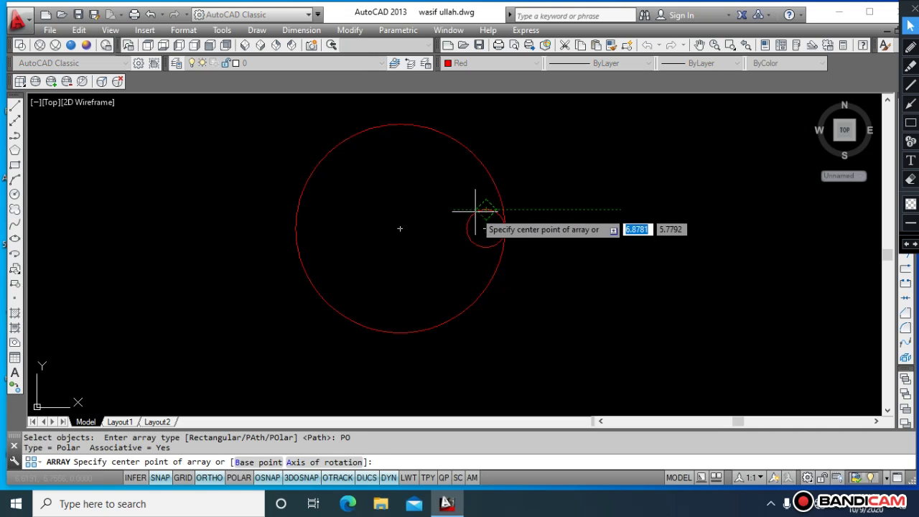
pyautogui.click(400, 228)
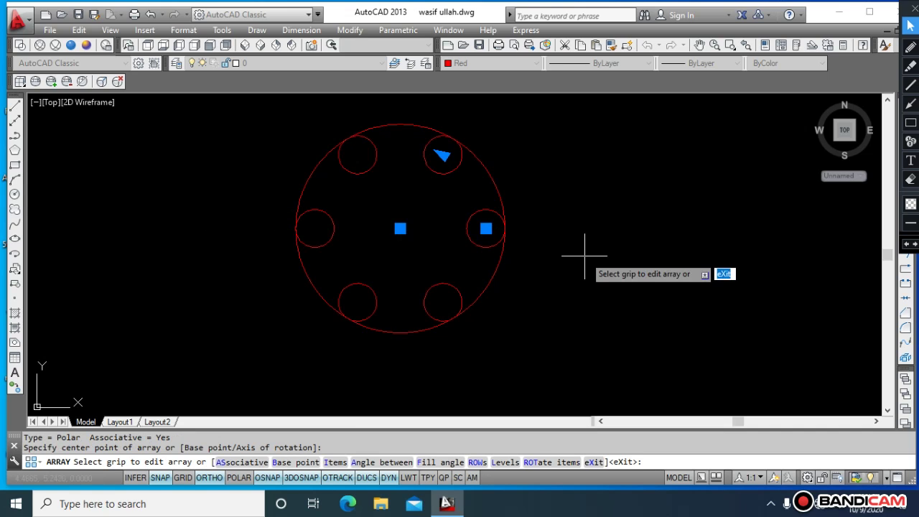
pyautogui.press('Escape')
pyautogui.press('Escape')
pyautogui.press('Escape')
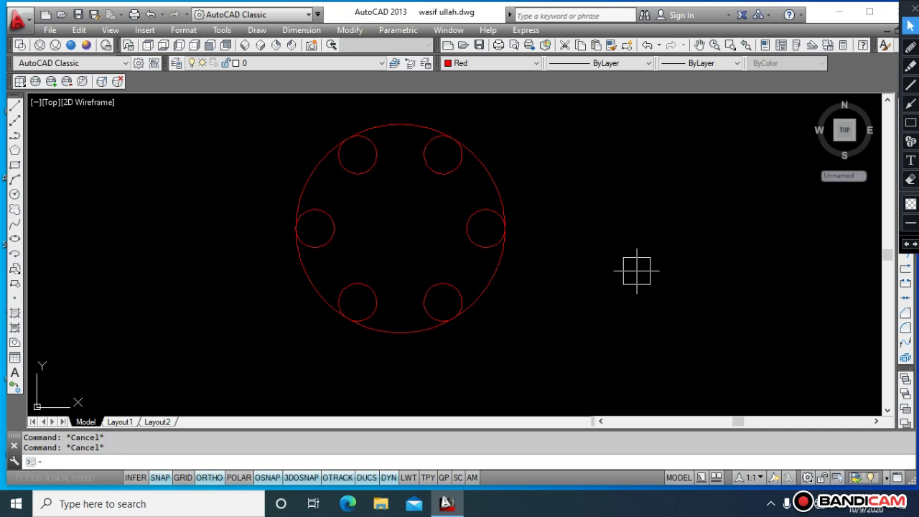
# Step: Create a polyline boundary with island detection from a point inside the large circle, between the small circles
pyautogui.write('bo')
pyautogui.press('Return')
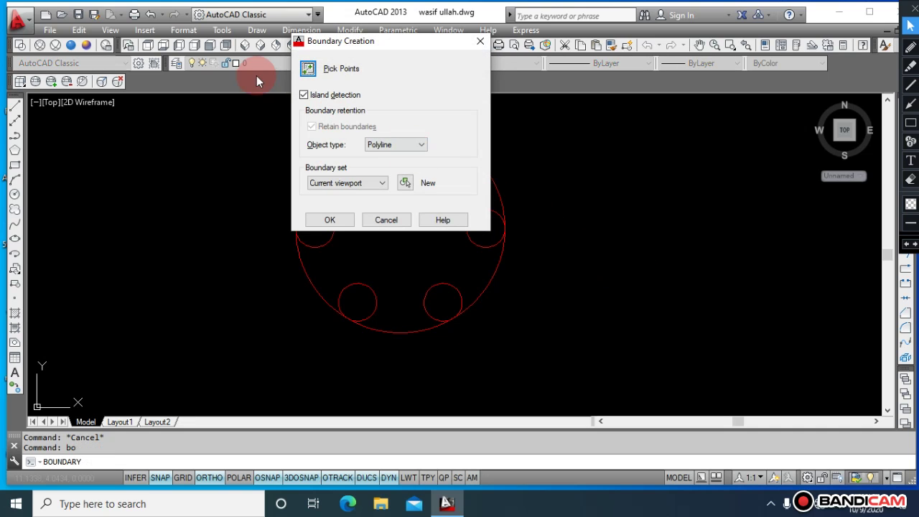
pyautogui.click(307, 66)
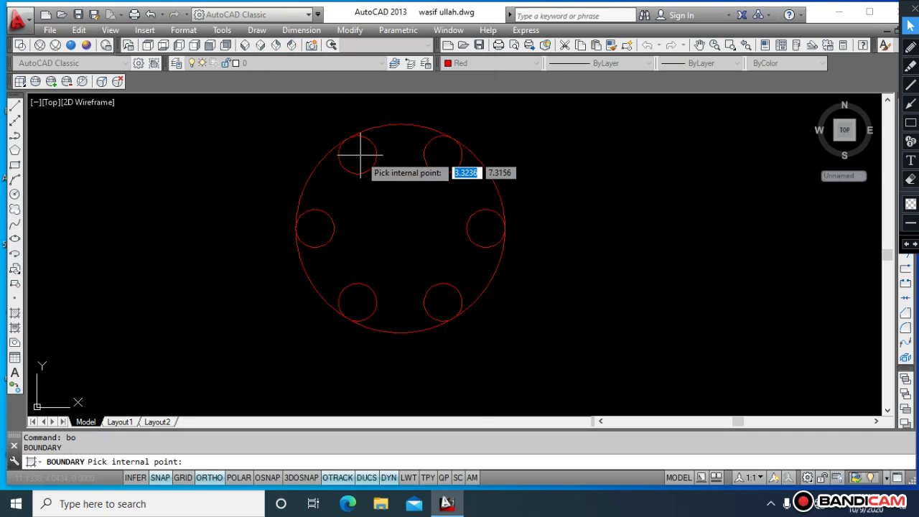
pyautogui.click(388, 211)
pyautogui.press('Return')
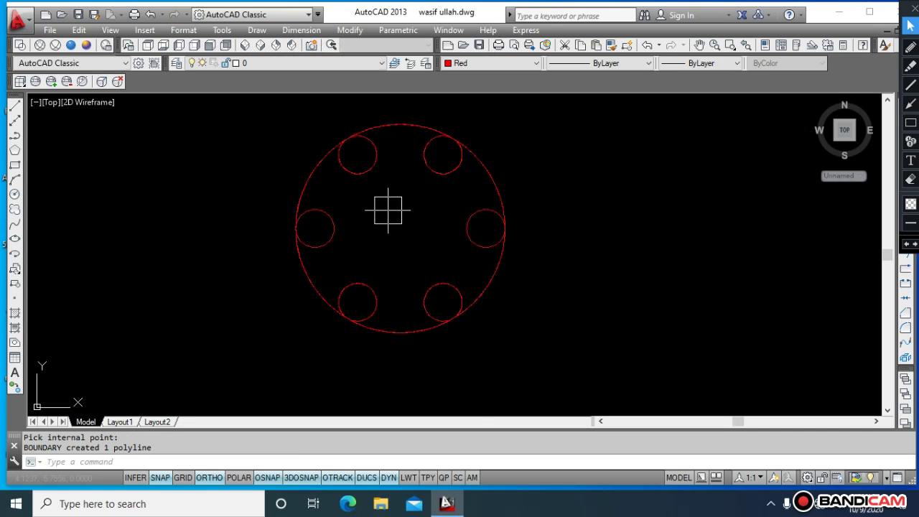
pyautogui.press('Escape')
pyautogui.press('Escape')
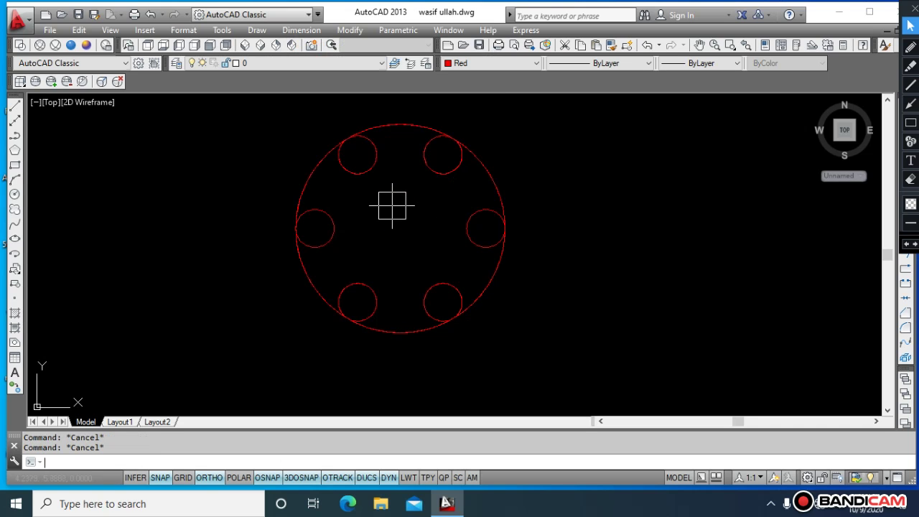
# Step: Try to extrude the outer boundary profile with a height of 1
pyautogui.write('ext')
pyautogui.press('Return')
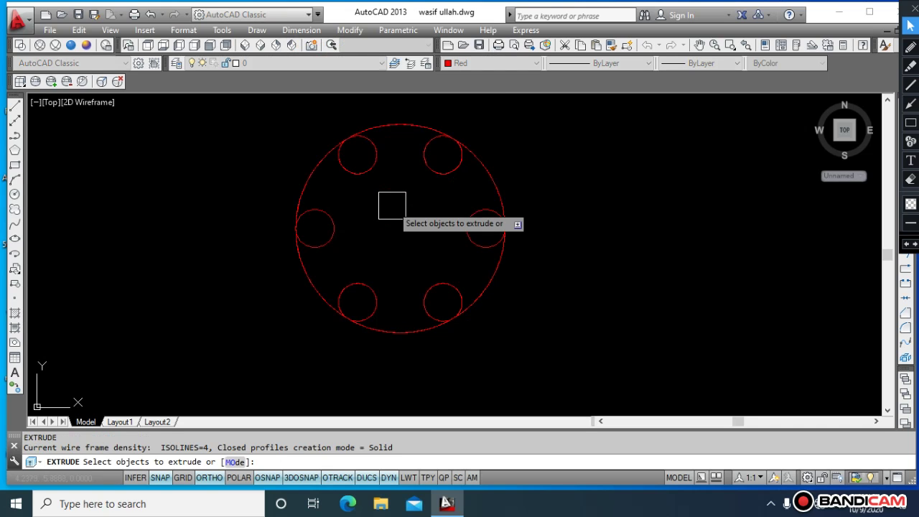
pyautogui.click(302, 181)
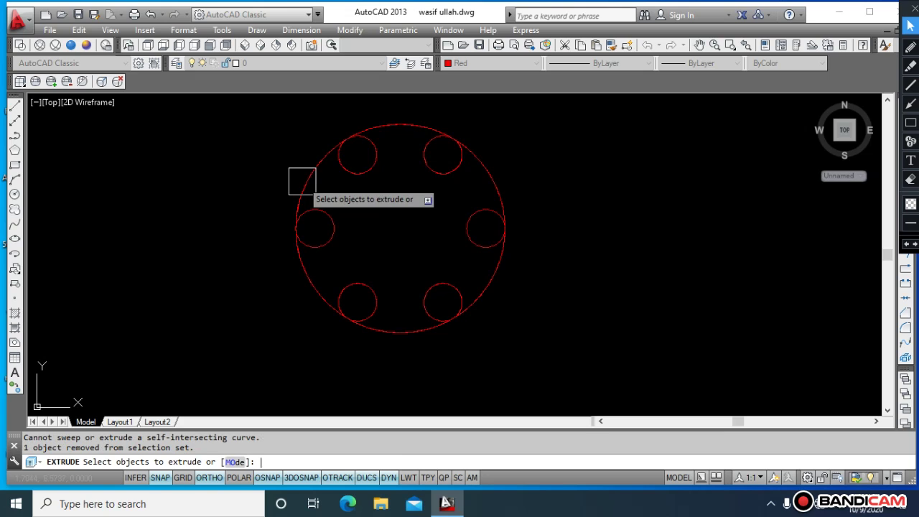
pyautogui.write('1')
pyautogui.press('Return')
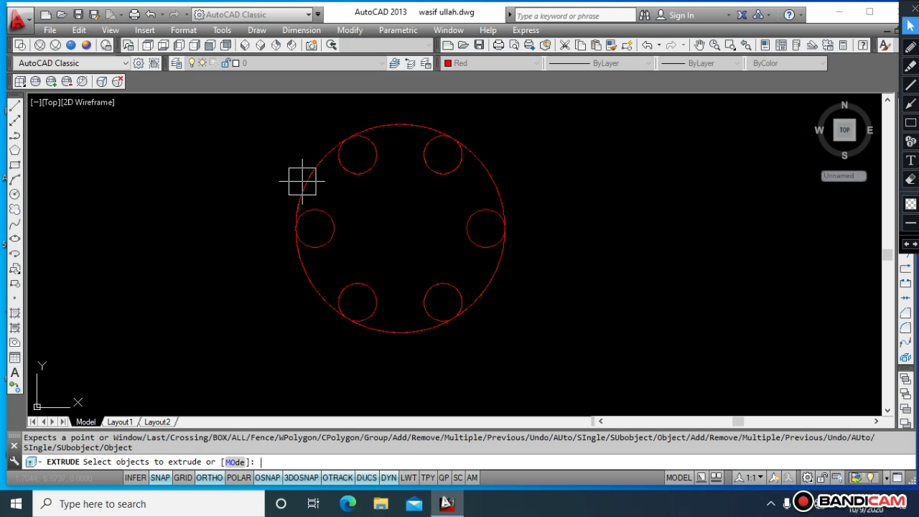
pyautogui.press('Escape')
pyautogui.press('Escape')
# Step: Retry the extrusion of the large circle from the top view with a height of 1
pyautogui.write('ex')
pyautogui.press('Return')
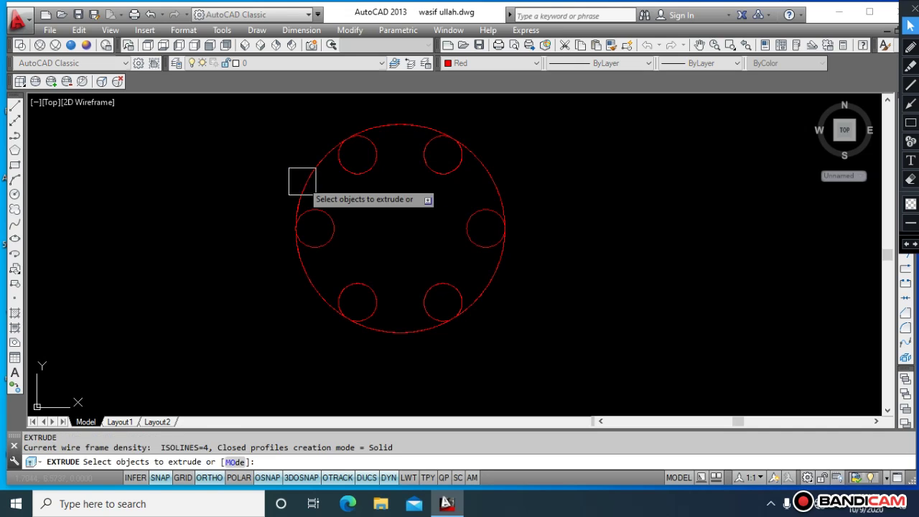
pyautogui.click(302, 183)
pyautogui.write('1')
pyautogui.press('Return')
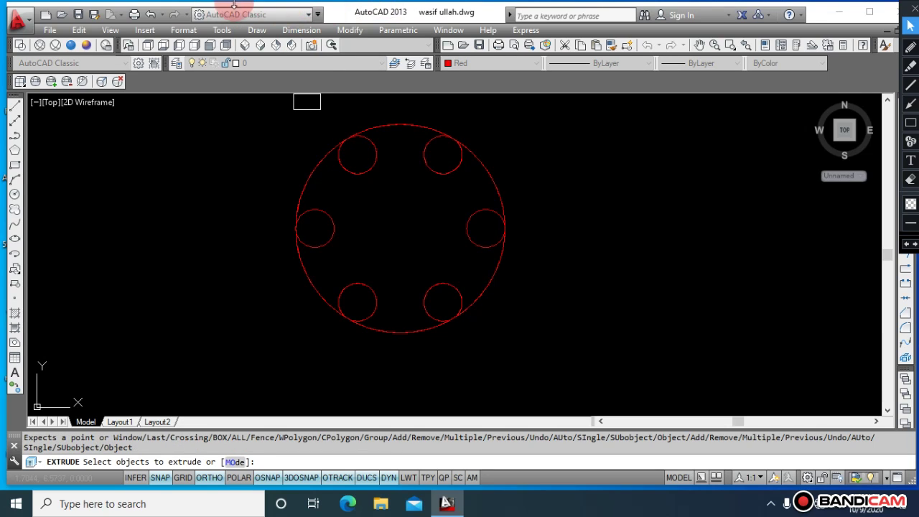
# Step: Show the drawing in the Conceptual visual style from the SW Isometric view
pyautogui.click(86, 44)
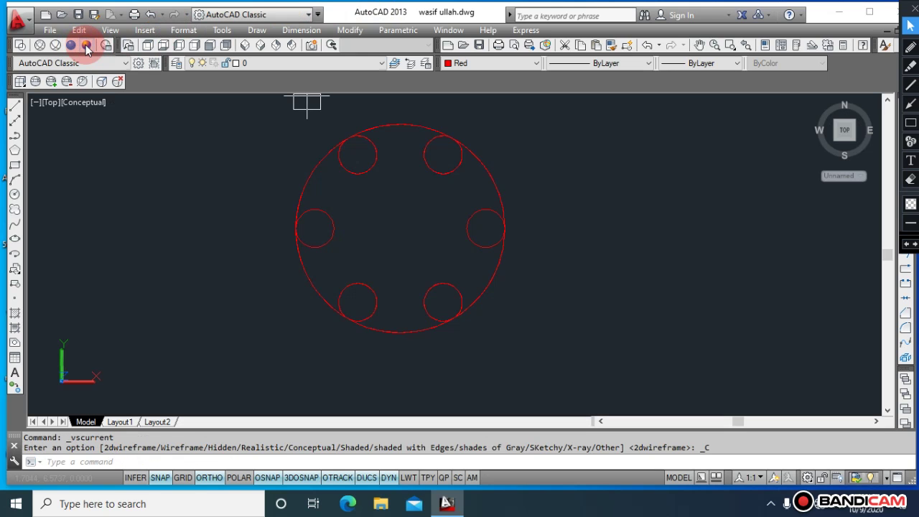
pyautogui.click(243, 44)
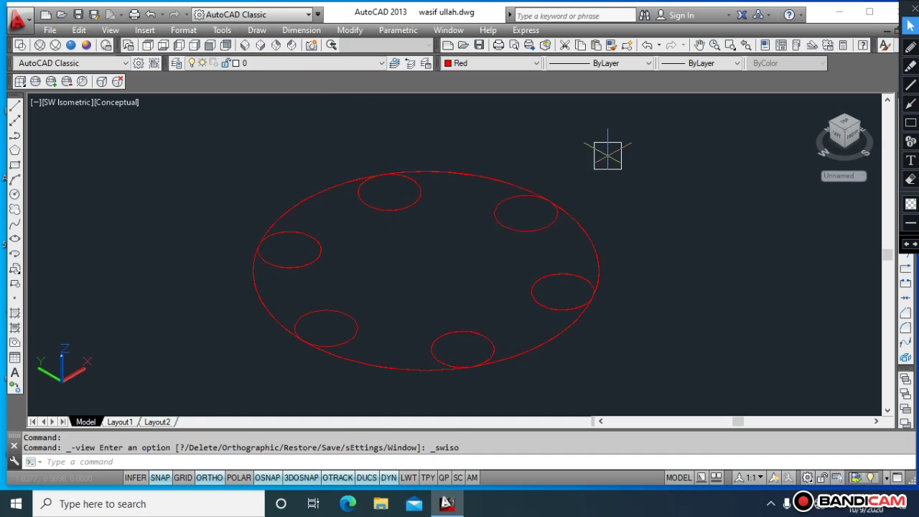
pyautogui.press('Escape')
pyautogui.press('Escape')
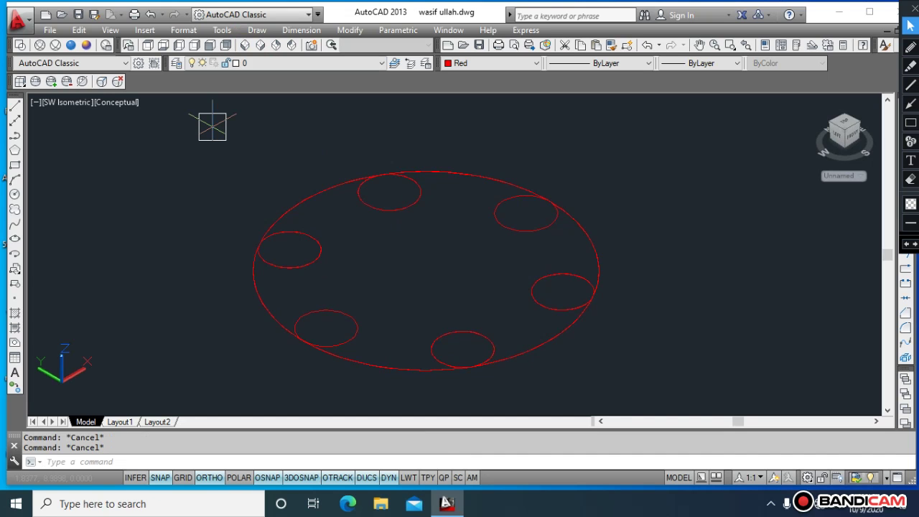
# Step: Try extruding the large circle's boundary with a height of 1 in the isometric view, and undo the extrusion
pyautogui.write('ext')
pyautogui.press('Return')
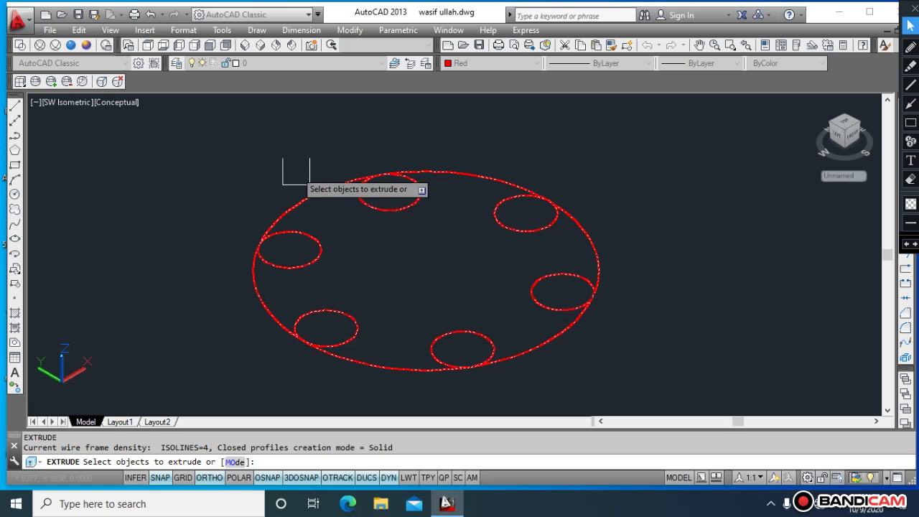
pyautogui.click(310, 209)
pyautogui.press('Return')
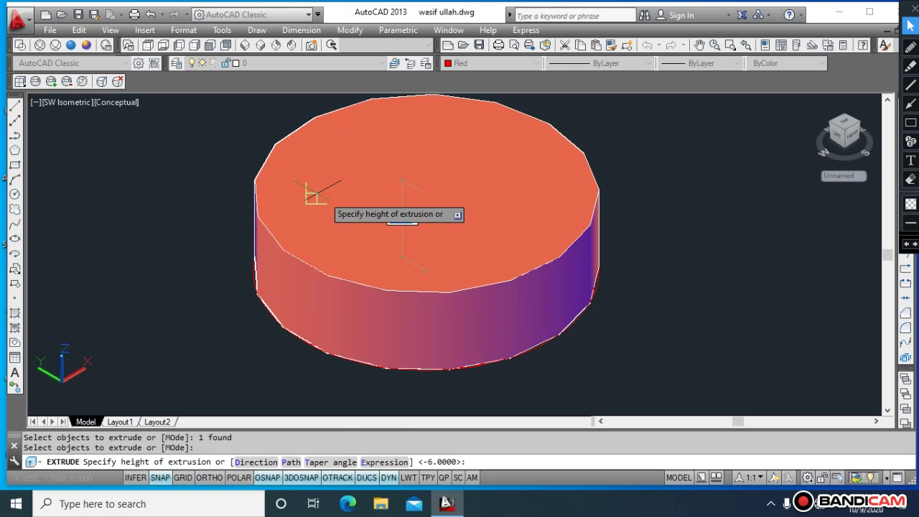
pyautogui.write('1')
pyautogui.press('Return')
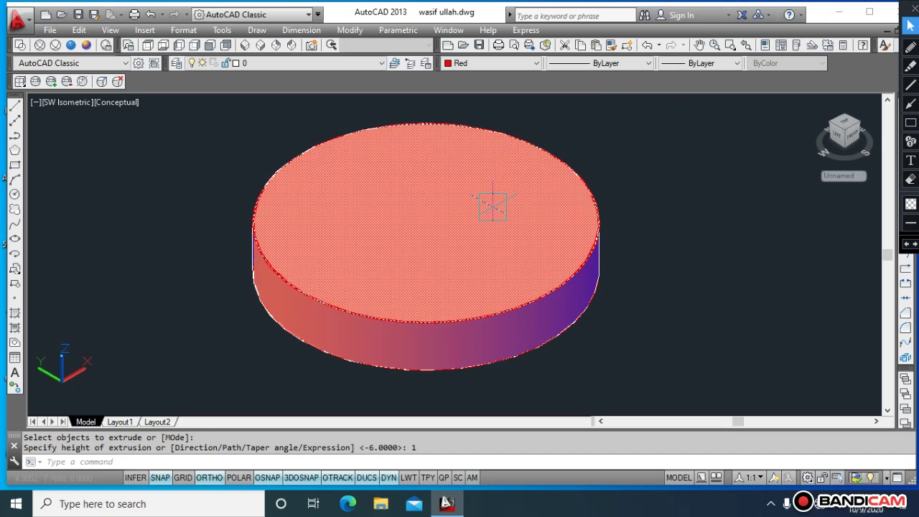
pyautogui.hotkey('ctrl', 'z')
pyautogui.press('Escape')
pyautogui.press('Escape')
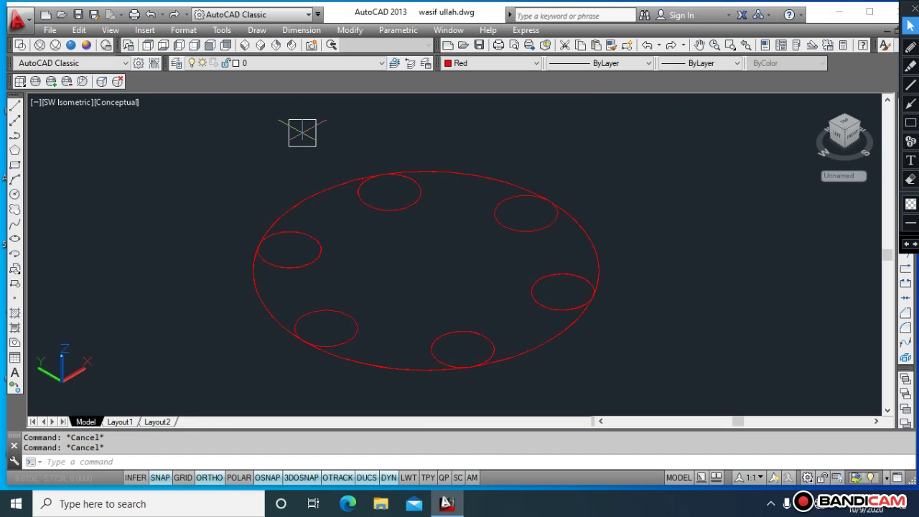
# Step: Extrude the large circle's boundary with a height of 0.5 to form the base disc
pyautogui.write('ext')
pyautogui.press('Return')
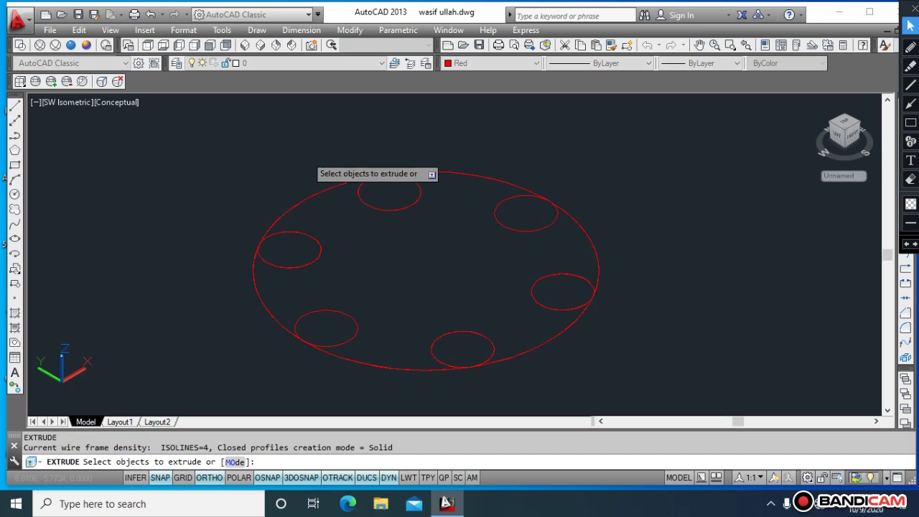
pyautogui.click(309, 185)
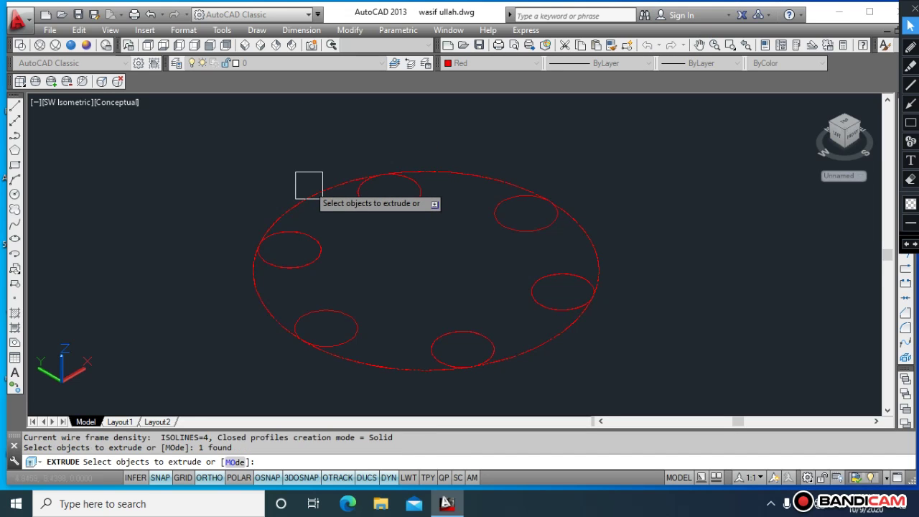
pyautogui.press('Return')
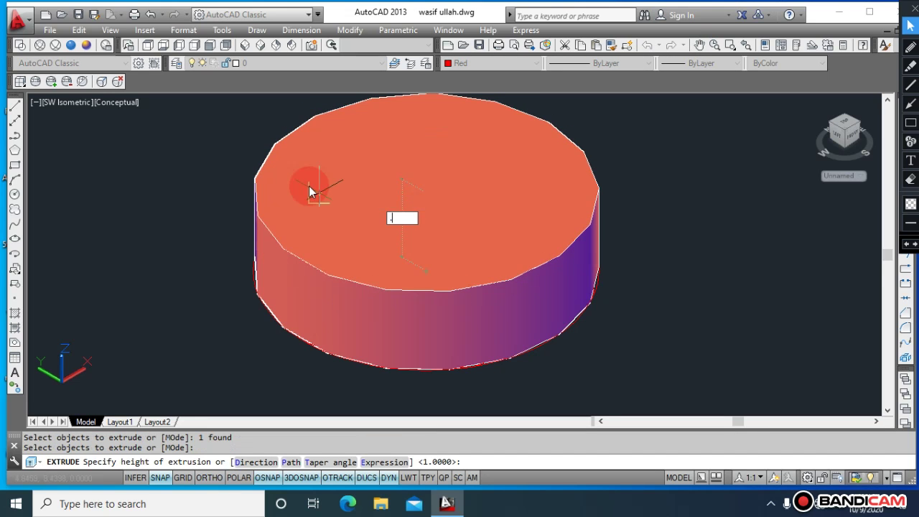
pyautogui.write('.5')
pyautogui.press('Return')
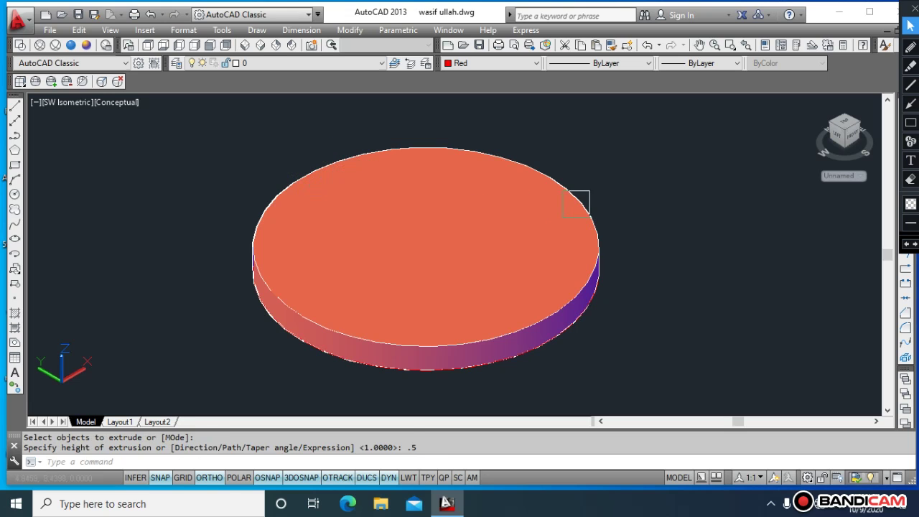
pyautogui.press('Escape')
pyautogui.press('Escape')
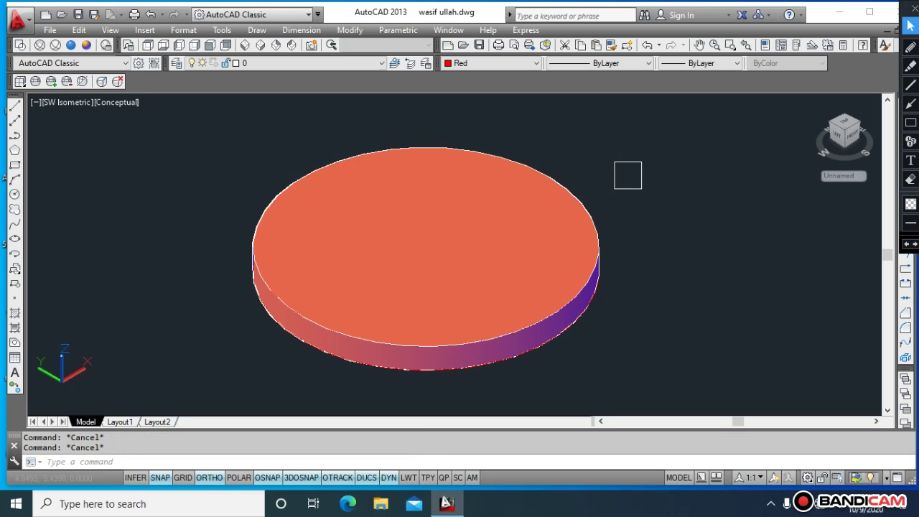
# Step: Return to the top view in the 2D Wireframe visual style
pyautogui.click(147, 48)
pyautogui.click(20, 45)
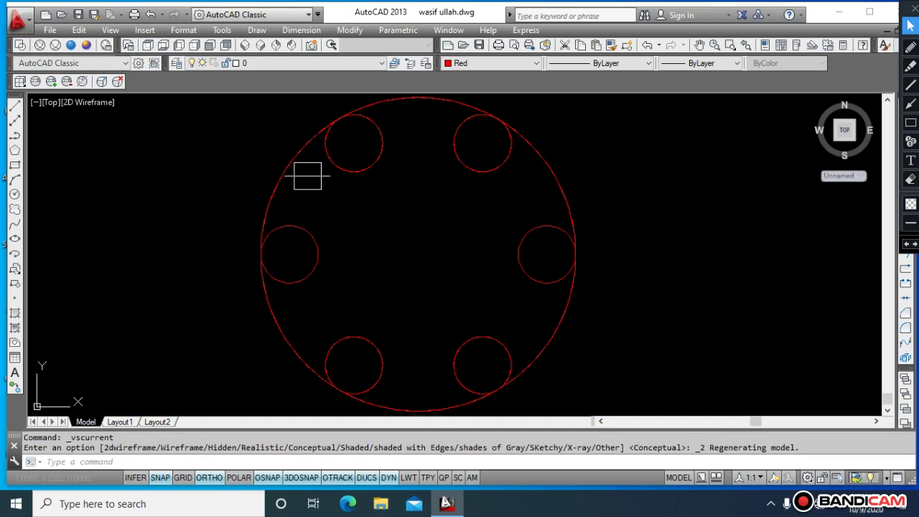
pyautogui.press('Escape')
pyautogui.press('Escape')
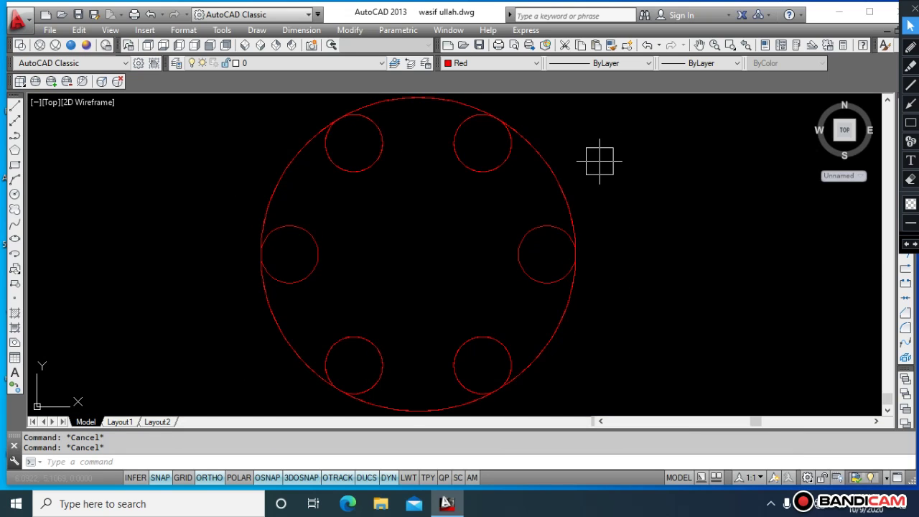
pyautogui.write('c')
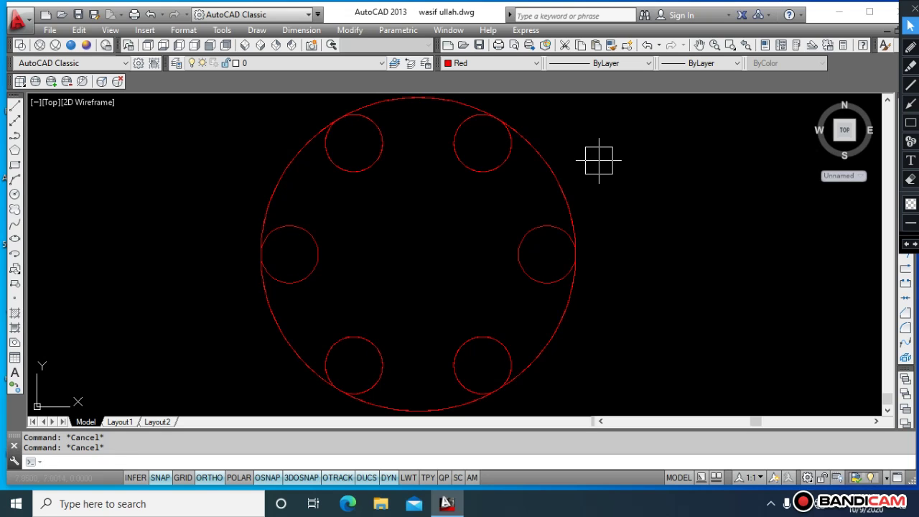
pyautogui.write('ext')
pyautogui.press('Return')
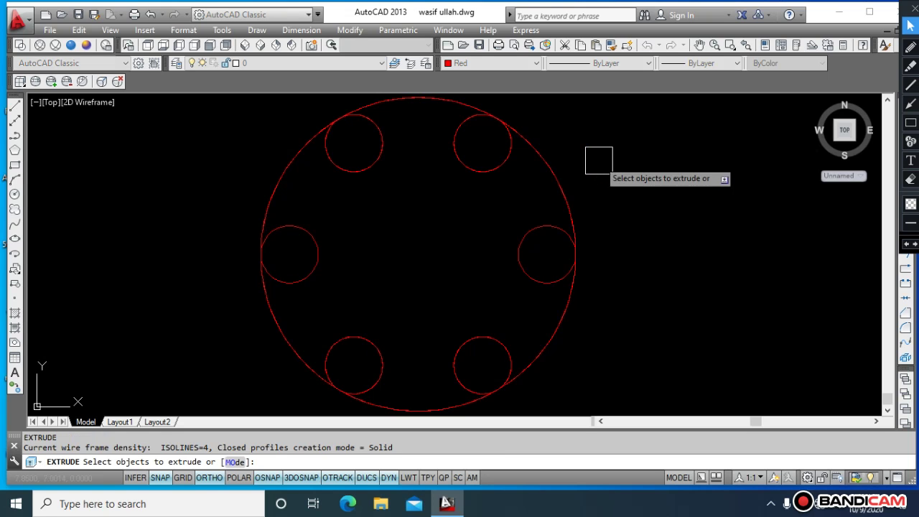
pyautogui.click(493, 179)
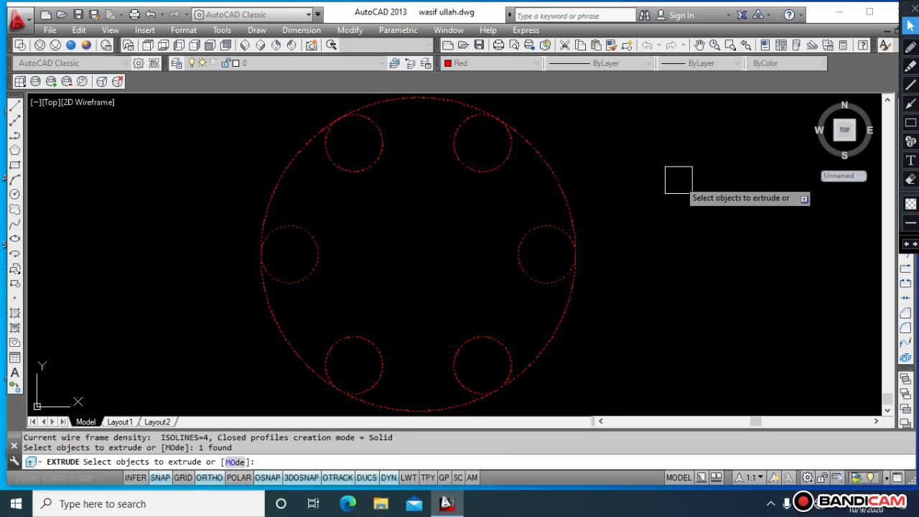
pyautogui.press('Escape')
pyautogui.press('Escape')
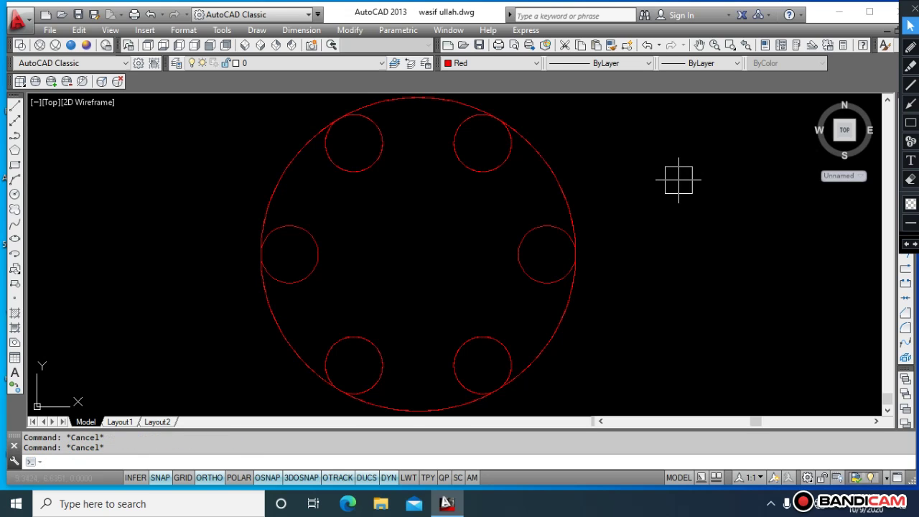
# Step: Create polyline boundaries from internal points in each of the six small circles
pyautogui.write('bo')
pyautogui.press('Return')
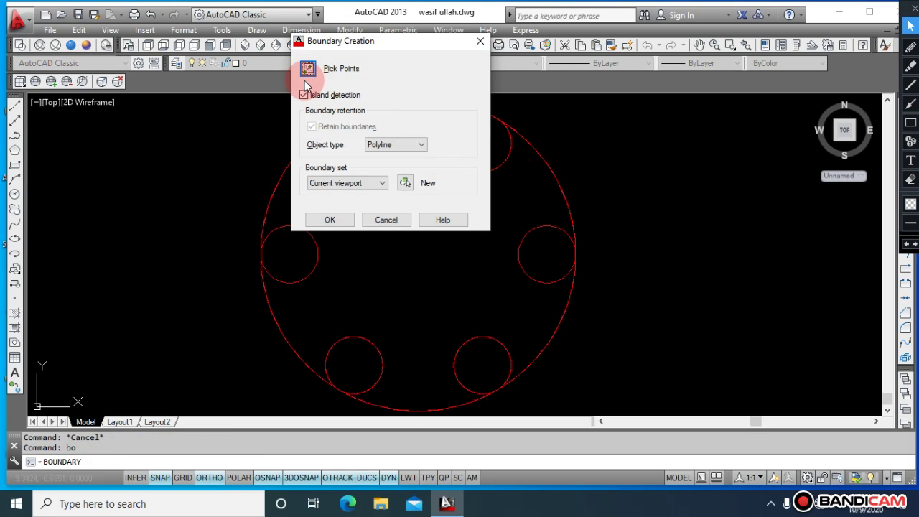
pyautogui.click(307, 69)
pyautogui.click(373, 144)
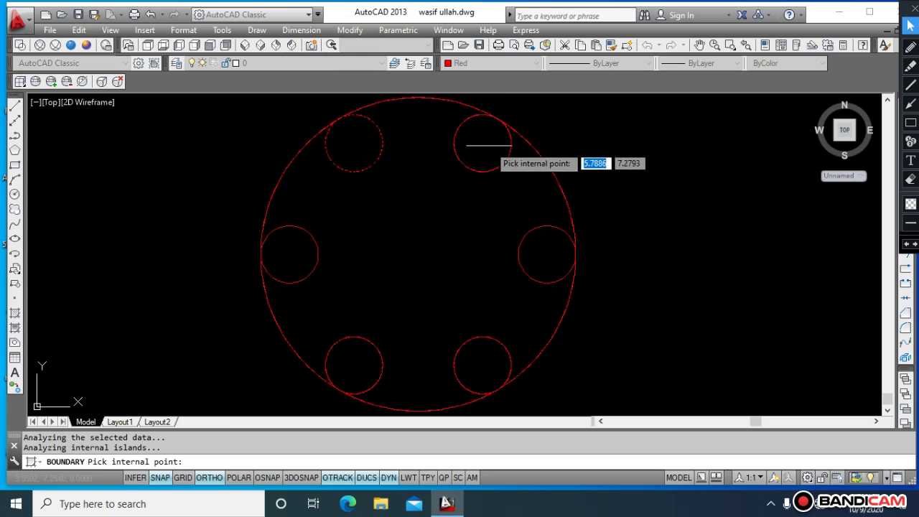
pyautogui.doubleClick(489, 145)
pyautogui.click(552, 269)
pyautogui.doubleClick(498, 365)
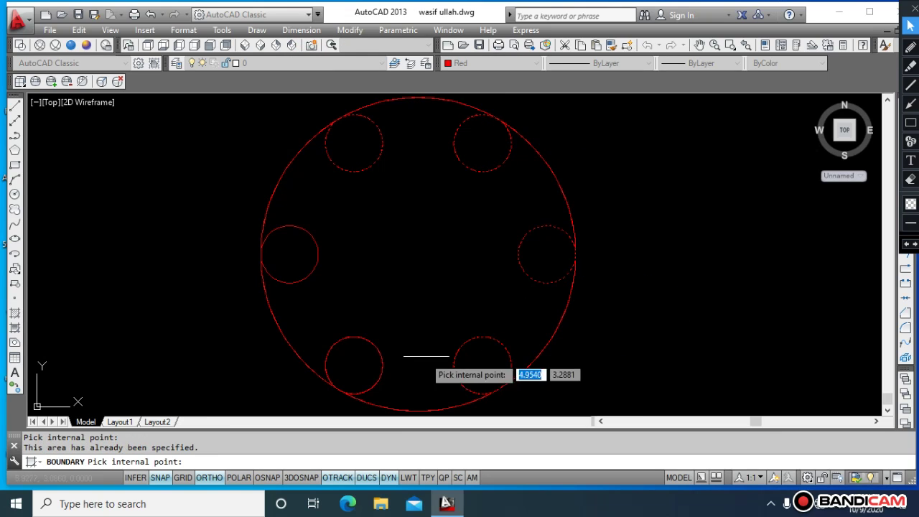
pyautogui.click(364, 361)
pyautogui.click(293, 256)
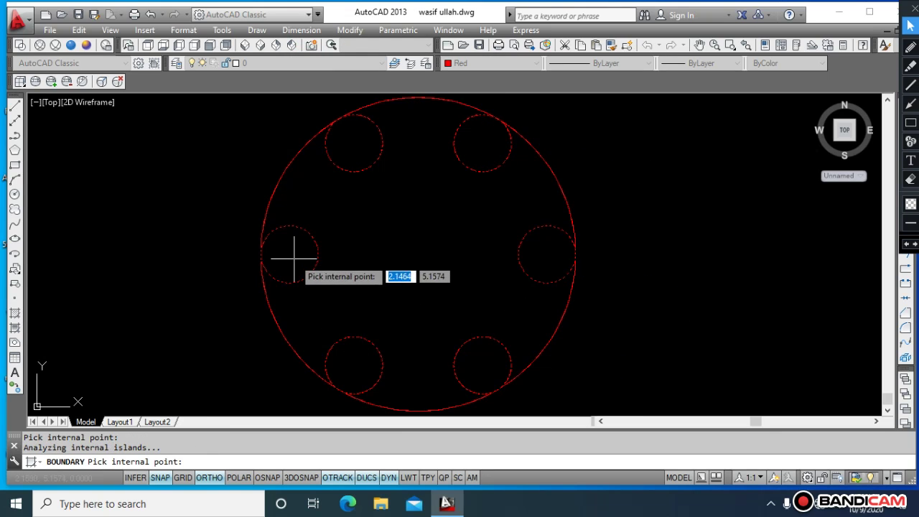
pyautogui.press('Return')
pyautogui.press('Escape')
pyautogui.press('Escape')
# Step: Extrude all six small circle boundaries with a height of 3 to form cylinders
pyautogui.click(570, 233)
pyautogui.write('e')
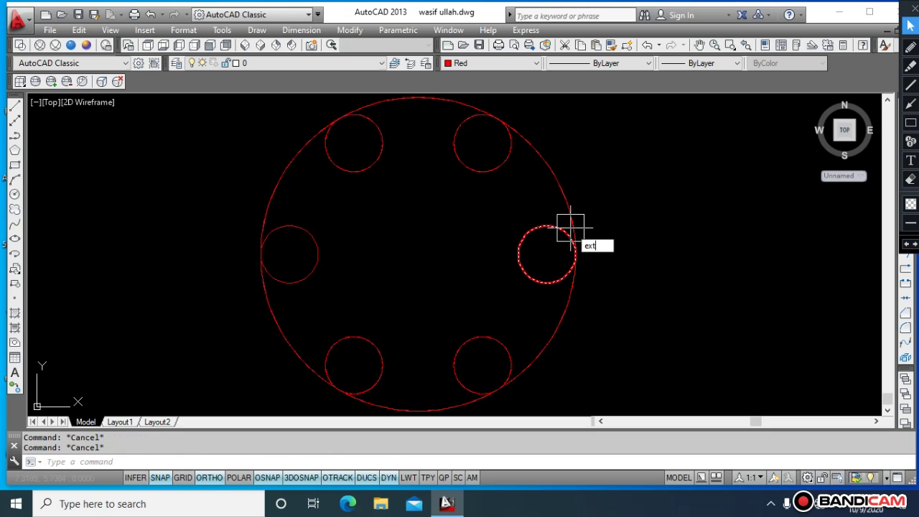
pyautogui.write('xt')
pyautogui.press('Return')
pyautogui.click(503, 172)
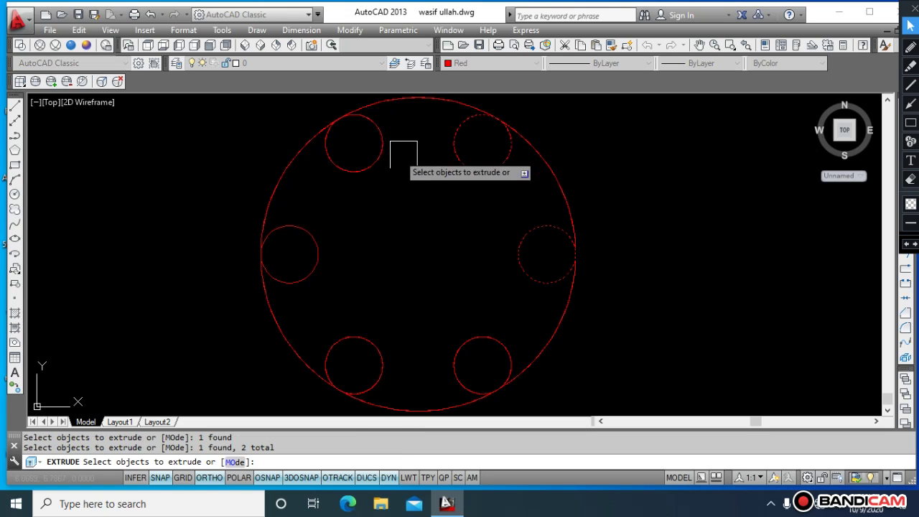
pyautogui.click(372, 170)
pyautogui.click(319, 235)
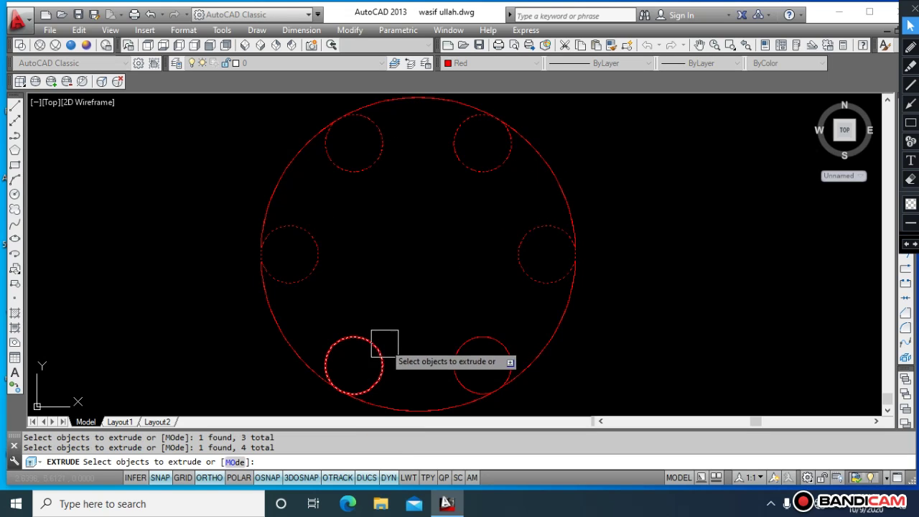
pyautogui.click(382, 346)
pyautogui.click(447, 346)
pyautogui.press('Return')
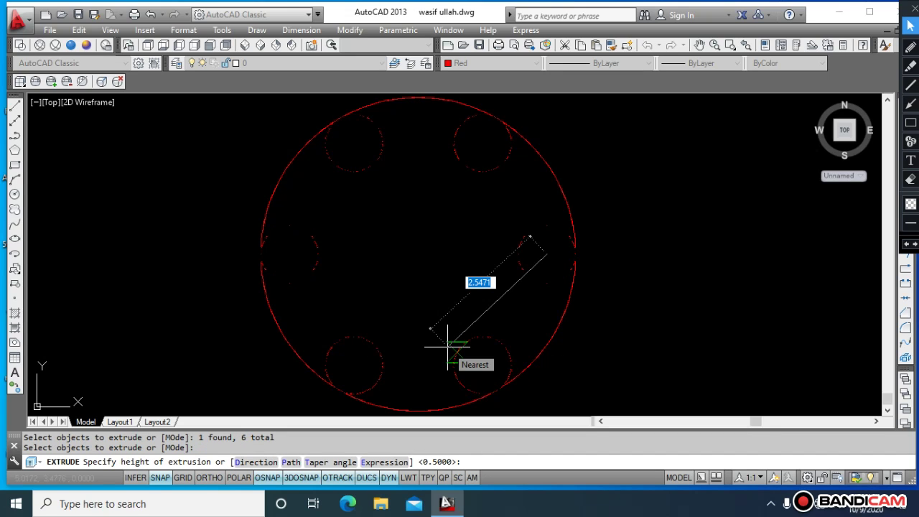
pyautogui.click(448, 347)
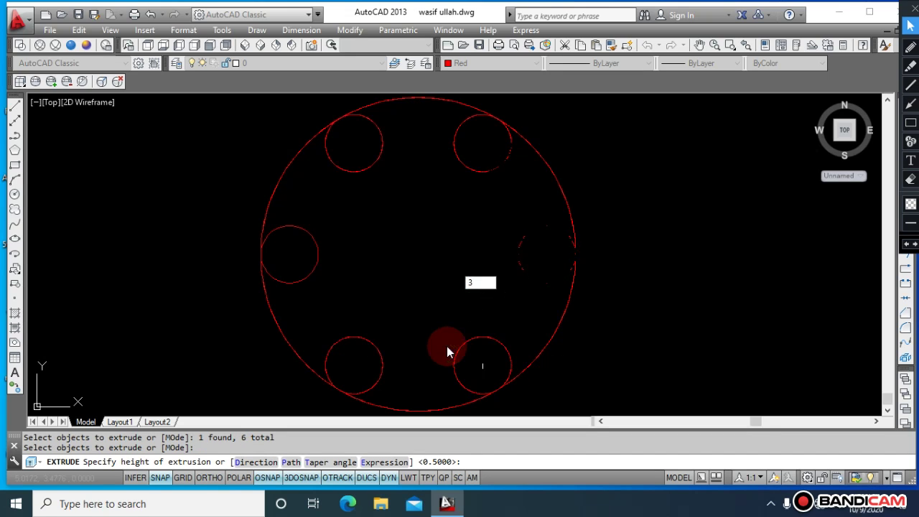
pyautogui.press('Escape')
pyautogui.press('Escape')
# Step: Display the disc and its cylinders in the Conceptual visual style from the SW Isometric view
pyautogui.click(69, 34)
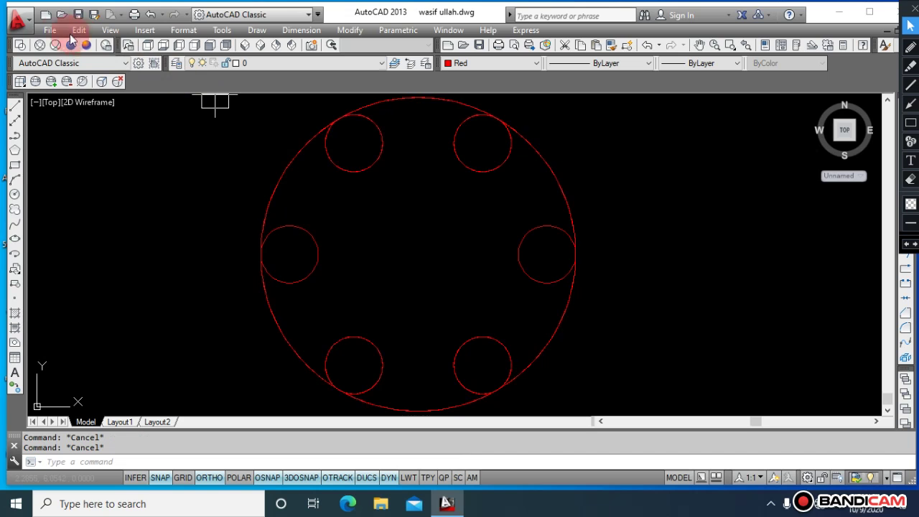
pyautogui.click(86, 45)
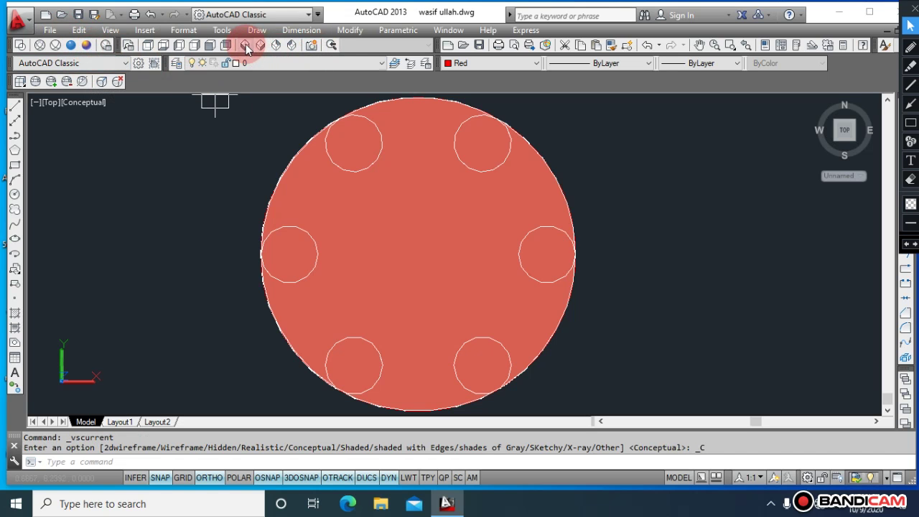
pyautogui.click(246, 44)
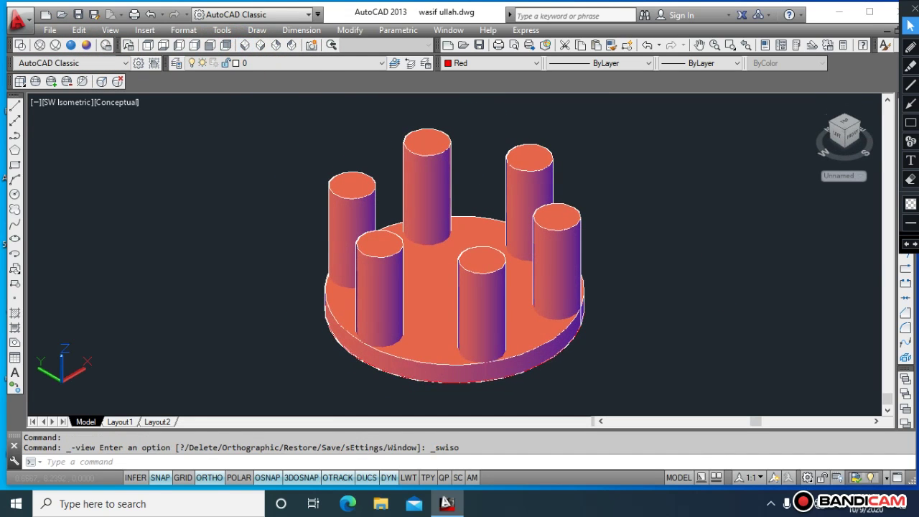
pyautogui.press('Escape')
pyautogui.press('Escape')
# Step: Erase three alternate cylinders from the disc: the right front, the rear and the left front one
pyautogui.click(544, 237)
pyautogui.write('e')
pyautogui.press('Return')
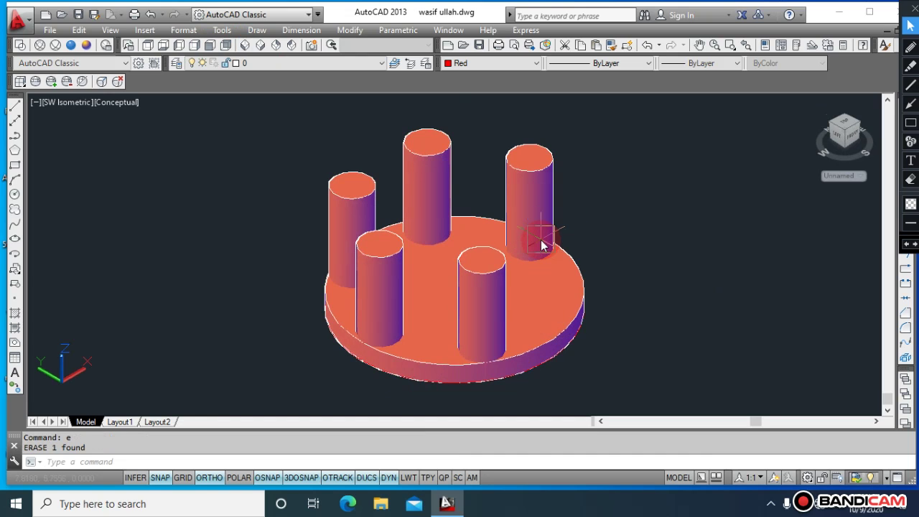
pyautogui.click(451, 198)
pyautogui.press('Delete')
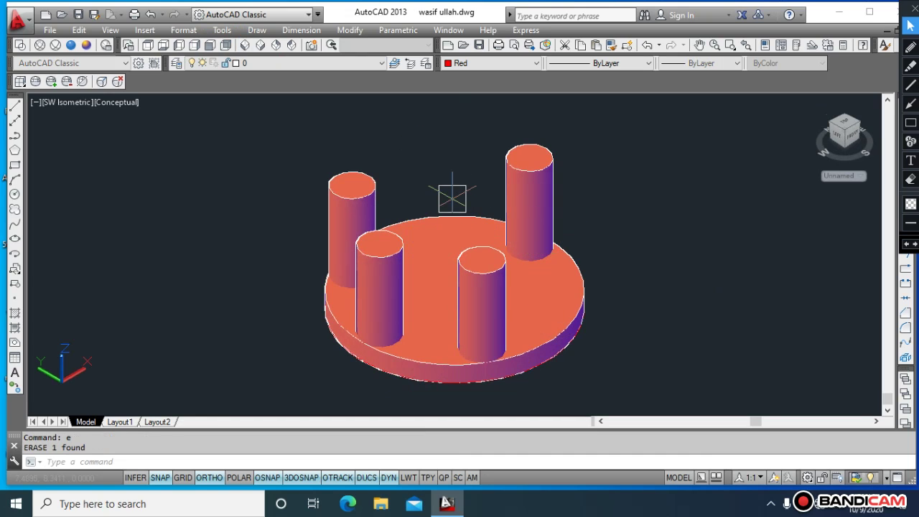
pyautogui.click(388, 244)
pyautogui.press('Delete')
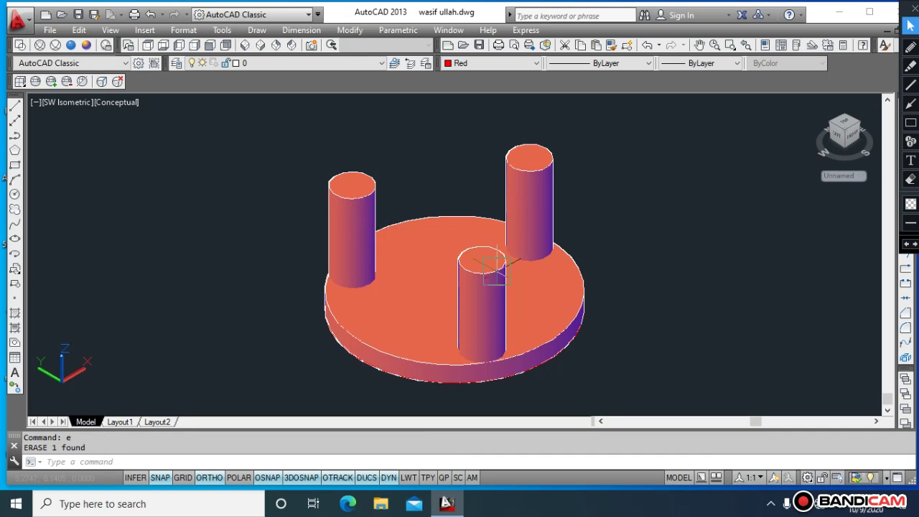
# Step: Change the colour of the three remaining cylinders to Yellow
pyautogui.press('Escape')
pyautogui.press('Escape')
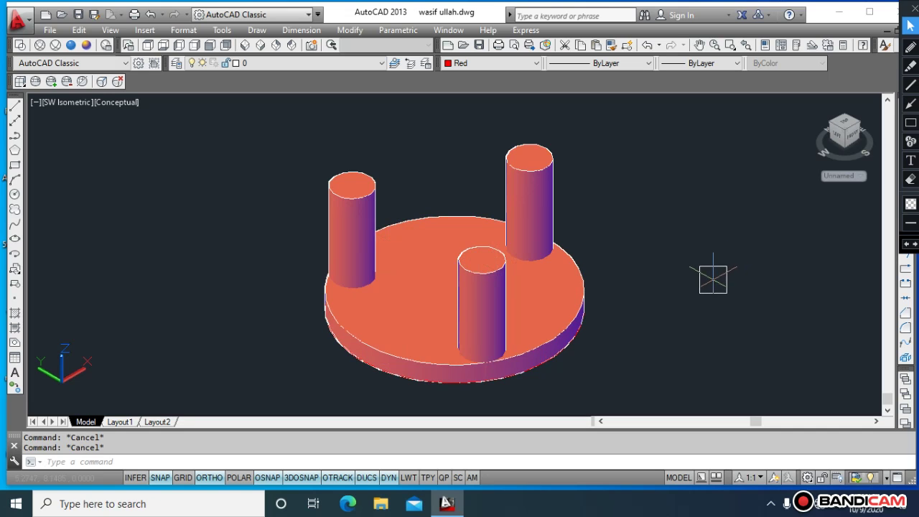
pyautogui.click(541, 166)
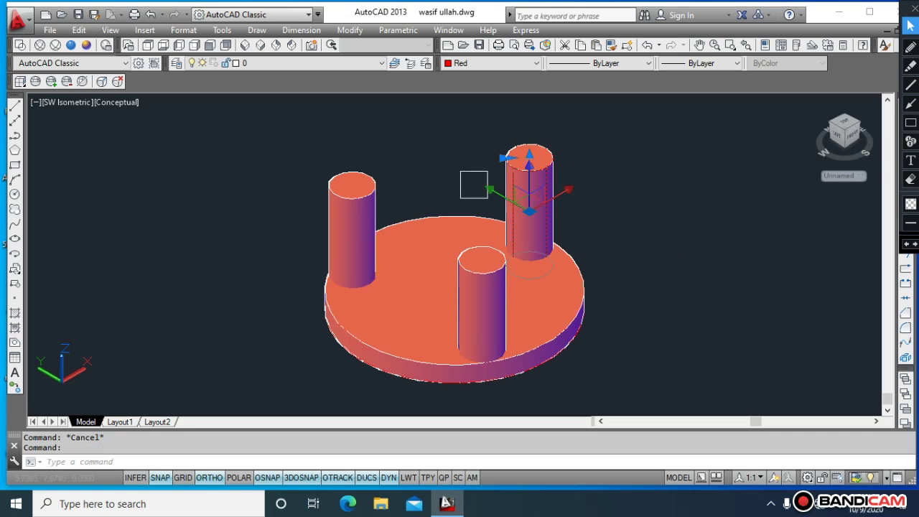
pyautogui.click(482, 244)
pyautogui.click(536, 64)
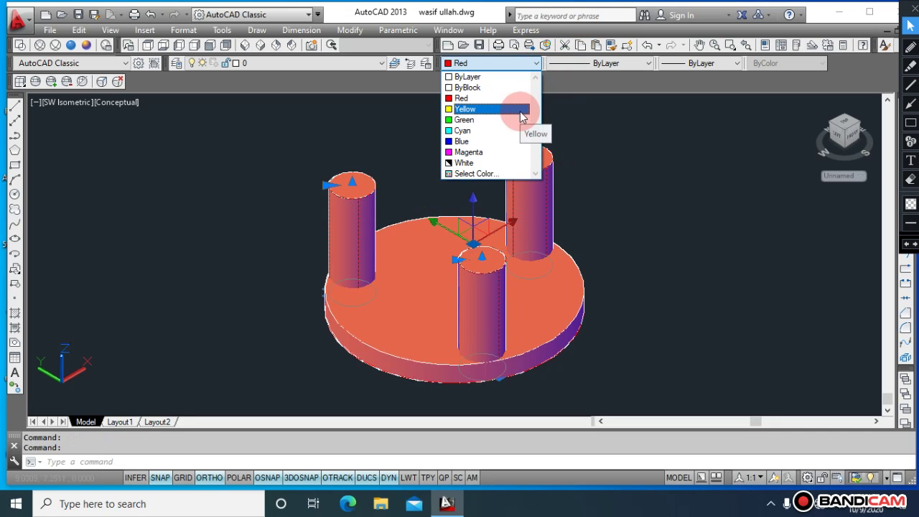
pyautogui.click(522, 109)
# Step: Change the colour of the base disc to Cyan
pyautogui.click(573, 323)
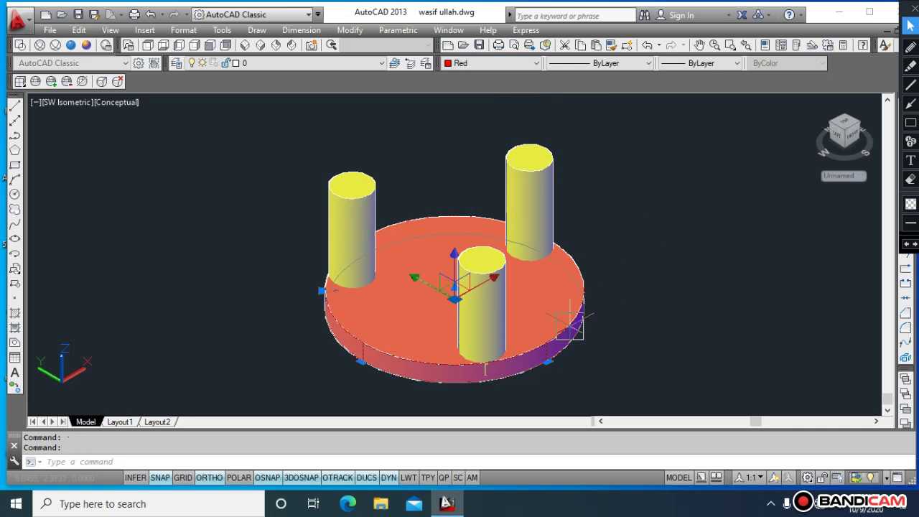
pyautogui.click(531, 63)
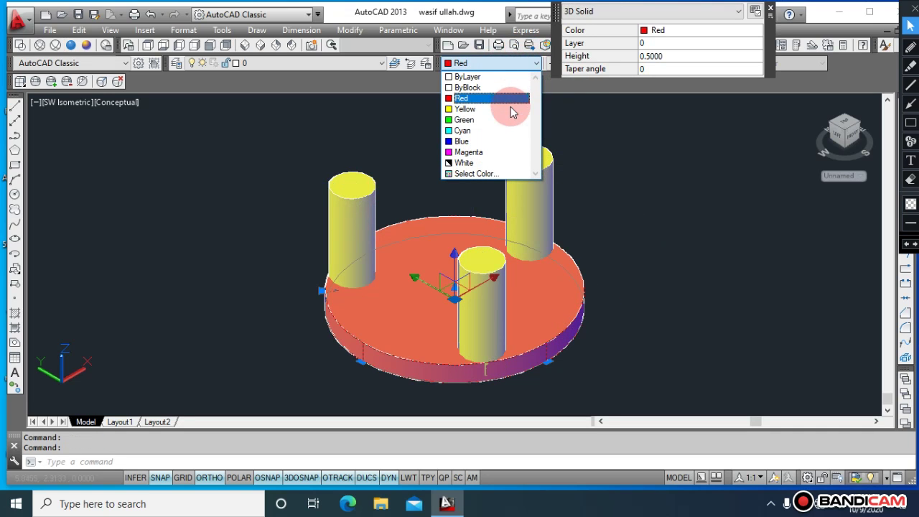
pyautogui.click(520, 130)
pyautogui.press('Escape')
pyautogui.press('Escape')
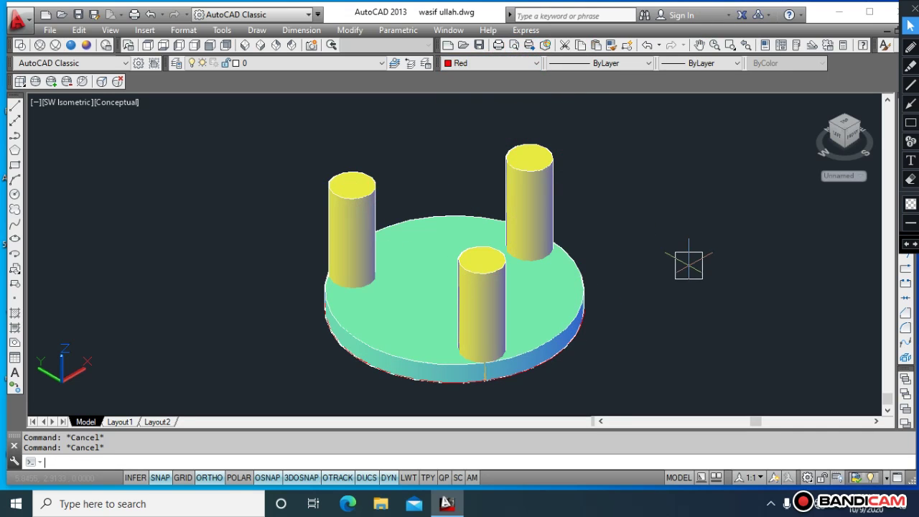
# Step: Orbit to the underside of the model, erase the base disc, and undo that erasure
pyautogui.write('3do')
pyautogui.press('Return')
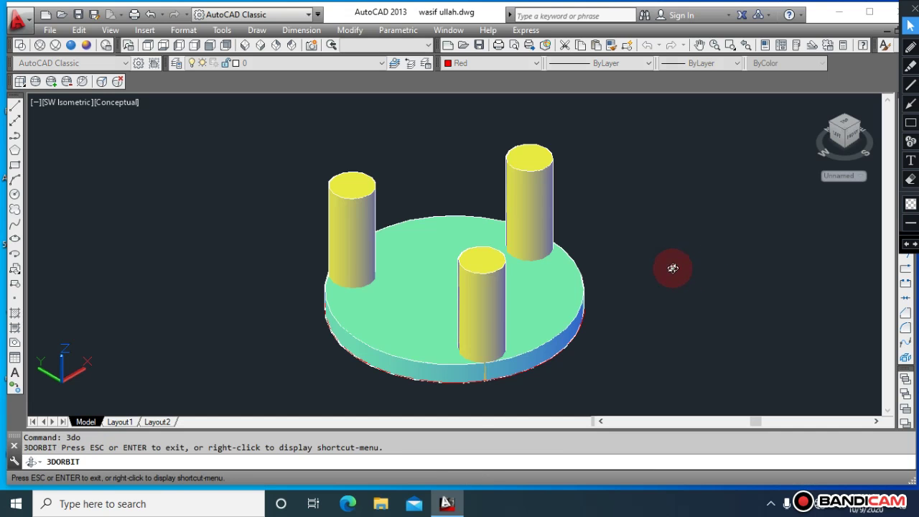
pyautogui.moveTo(670, 266); pyautogui.dragTo(646, 254)
pyautogui.press('Escape')
pyautogui.press('Escape')
pyautogui.press('Escape')
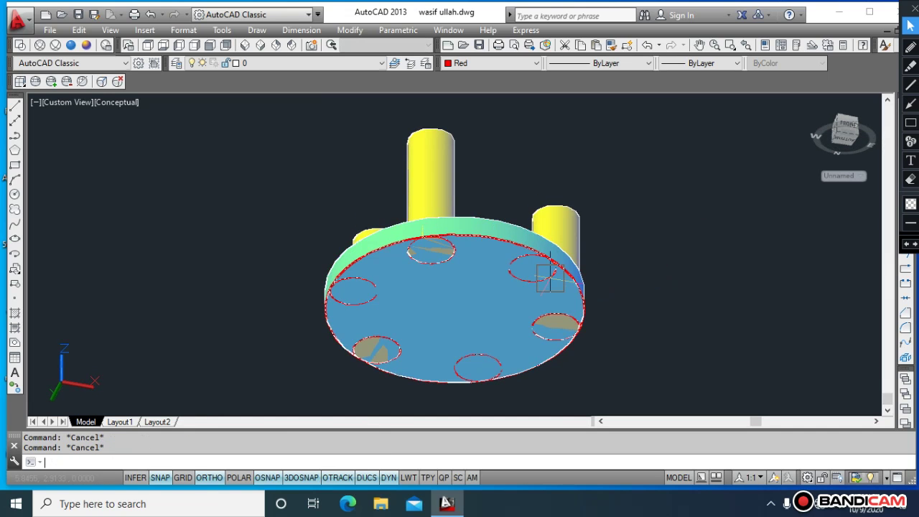
pyautogui.click(528, 283)
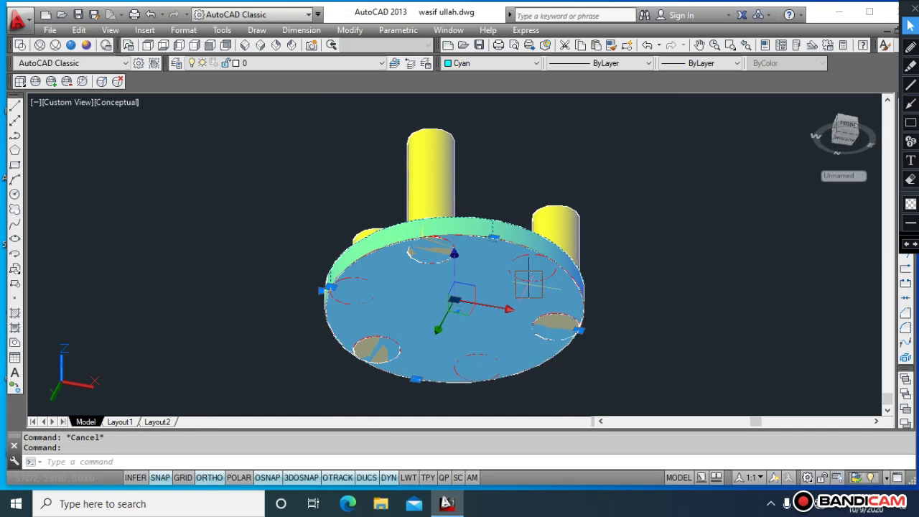
pyautogui.write('e')
pyautogui.press('Return')
pyautogui.hotkey('ctrl', 'z')
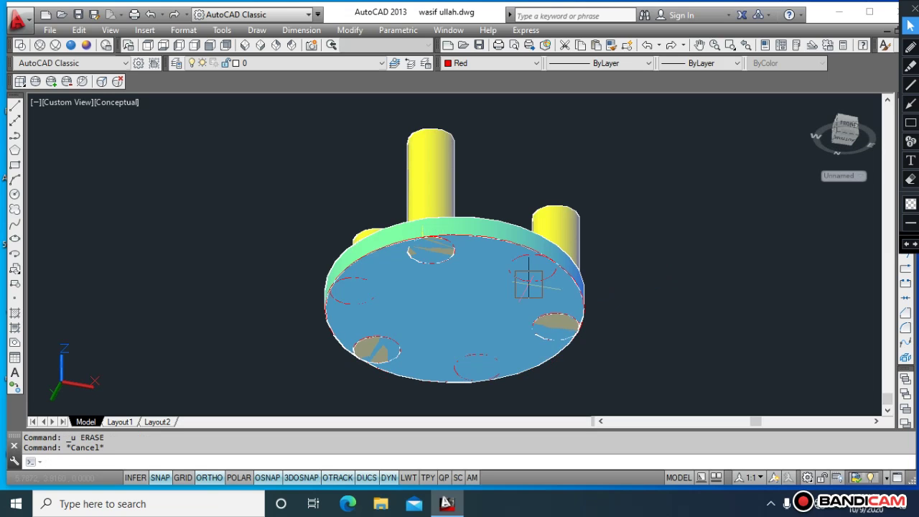
pyautogui.press('Escape')
pyautogui.press('Escape')
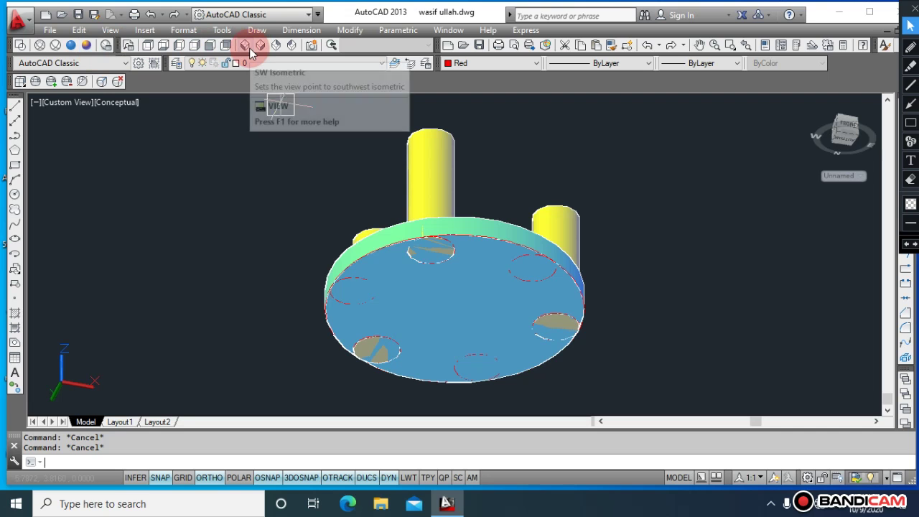
# Step: Set the viewpoint to Left and zoom out so the whole disc and all three cylinders fit in view
pyautogui.click(147, 46)
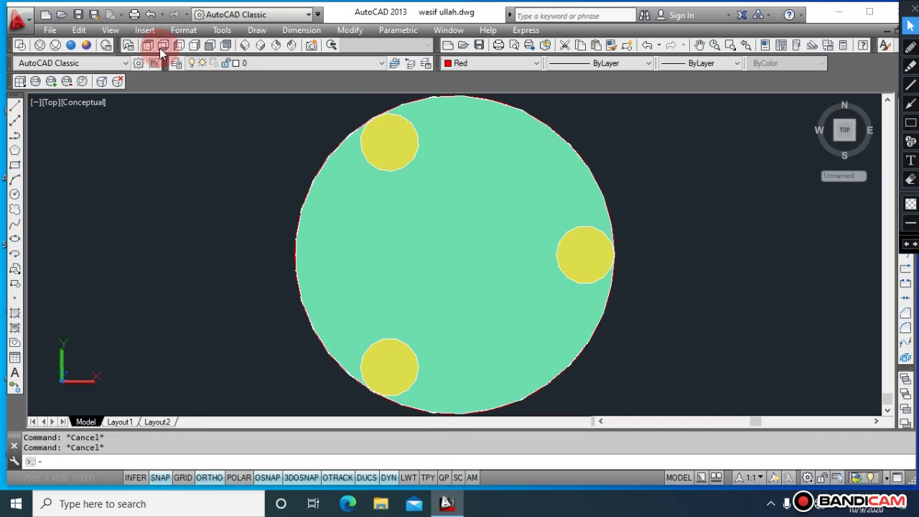
pyautogui.click(161, 47)
pyautogui.click(178, 45)
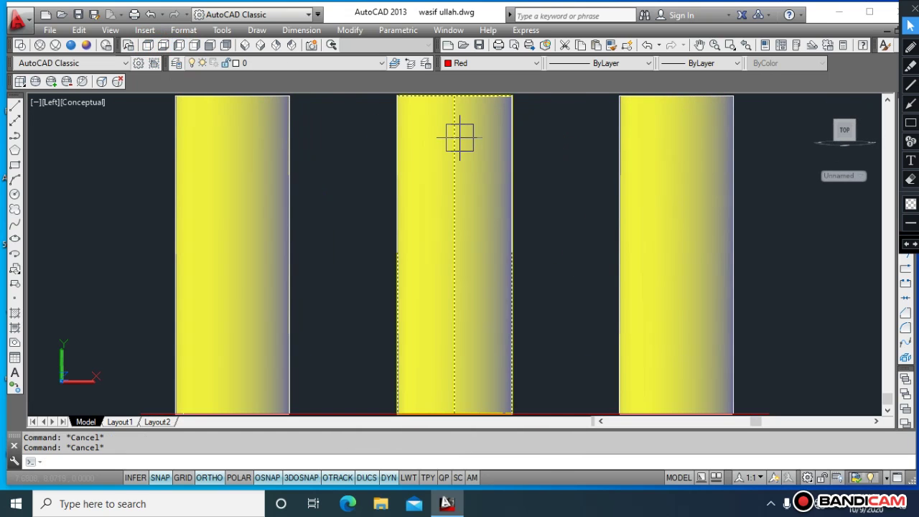
pyautogui.write('z')
pyautogui.press('Return')
pyautogui.write('e')
pyautogui.press('Return')
pyautogui.press('Escape')
pyautogui.press('Escape')
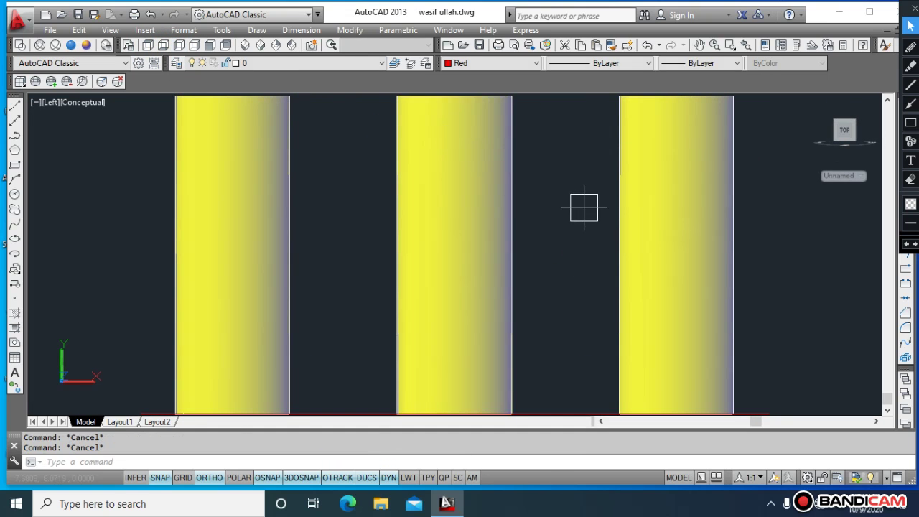
pyautogui.write('z')
pyautogui.press('Return')
pyautogui.press('Return')
pyautogui.moveTo(567, 168); pyautogui.dragTo(558, 263)
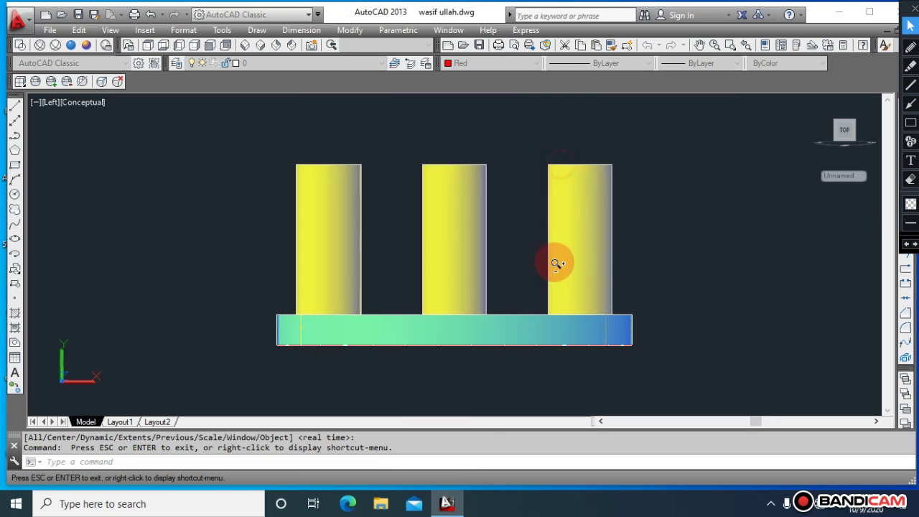
pyautogui.press('Escape')
pyautogui.press('Escape')
# Step: Move the three cylinders straight up by about 0.29 in the Left view
pyautogui.write('m')
pyautogui.press('Return')
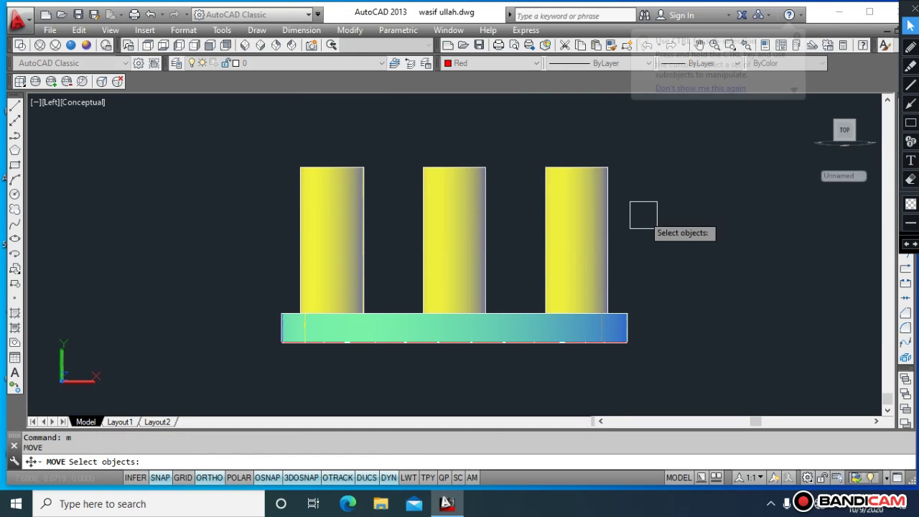
pyautogui.click(643, 215)
pyautogui.click(261, 167)
pyautogui.press('Return')
pyautogui.click(259, 164)
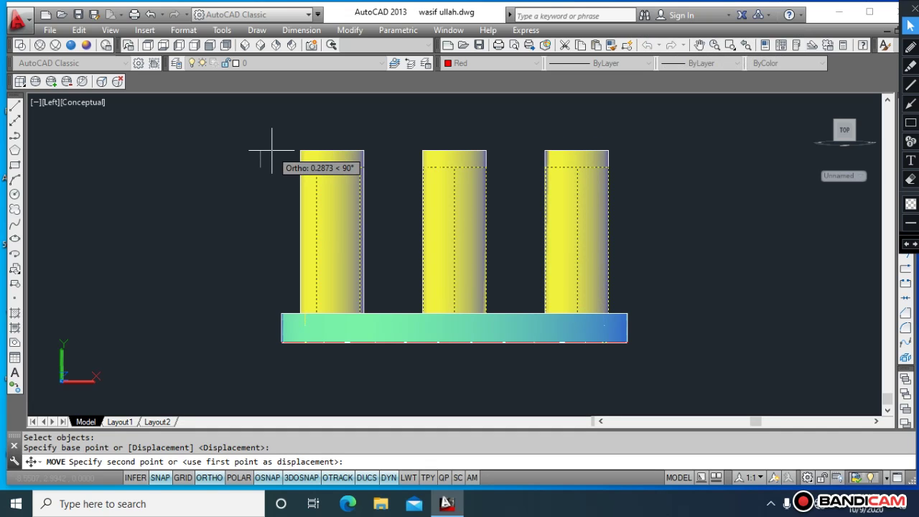
pyautogui.press('Escape')
pyautogui.press('Escape')
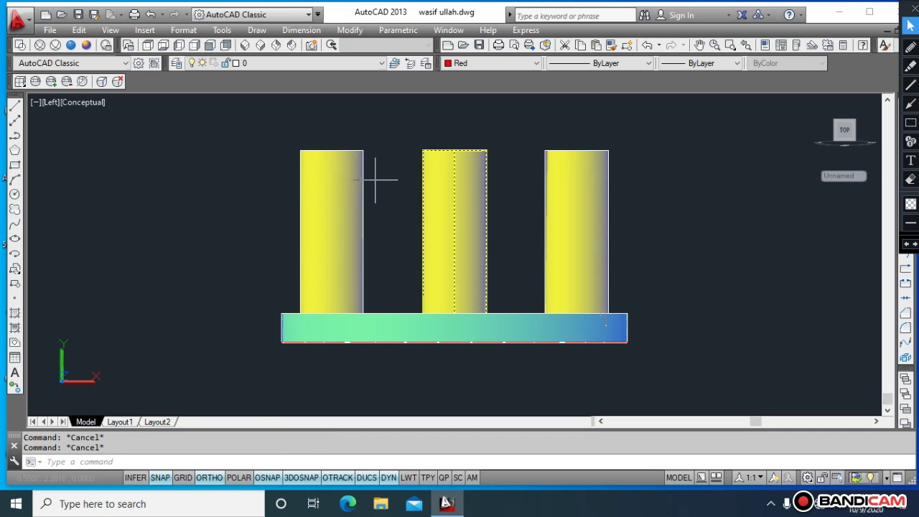
# Step: Orbit to the underside, take away the base disc to expose the raised cylinders, and undo back to the Left view
pyautogui.click(302, 148)
pyautogui.press('Escape')
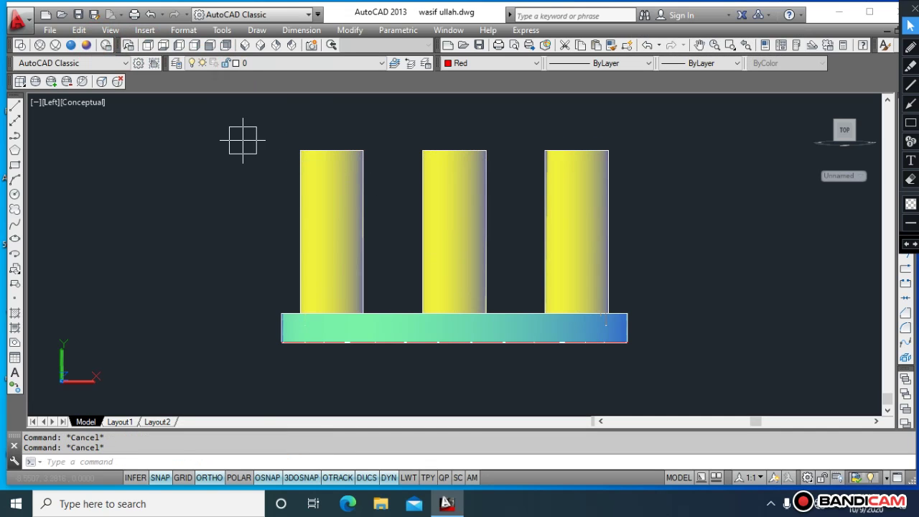
pyautogui.press('Return')
pyautogui.moveTo(240, 177)
pyautogui.mouseDown()
pyautogui.moveTo(256, 141)
pyautogui.moveTo(261, 180)
pyautogui.moveTo(267, 140)
pyautogui.moveTo(258, 217)
pyautogui.moveTo(263, 168)
pyautogui.moveTo(236, 137)
pyautogui.moveTo(243, 184)
pyautogui.moveTo(254, 182)
pyautogui.mouseUp()
pyautogui.press('Escape')
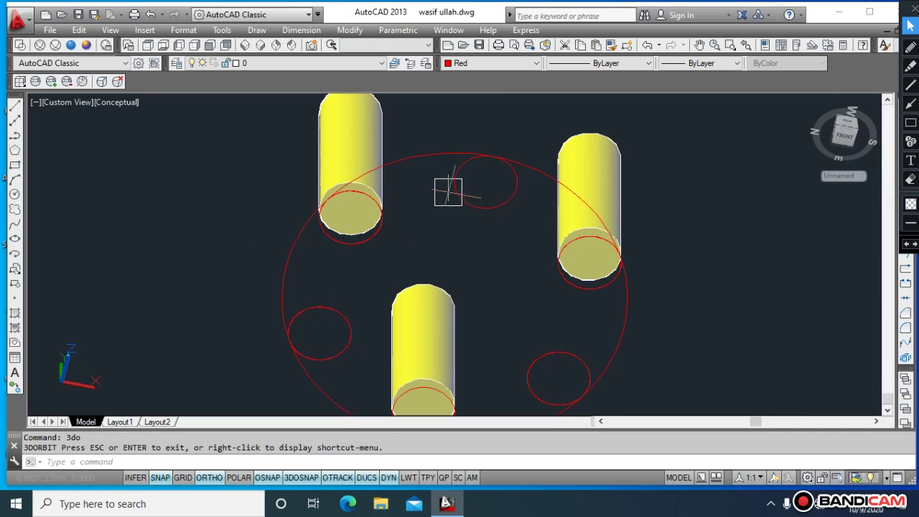
pyautogui.press('Escape')
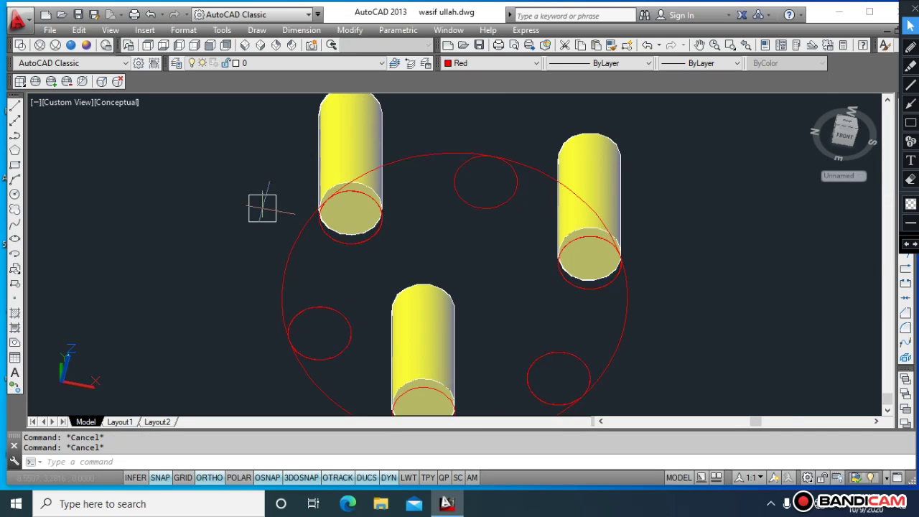
pyautogui.hotkey('ctrl', 'z')
pyautogui.press('Escape')
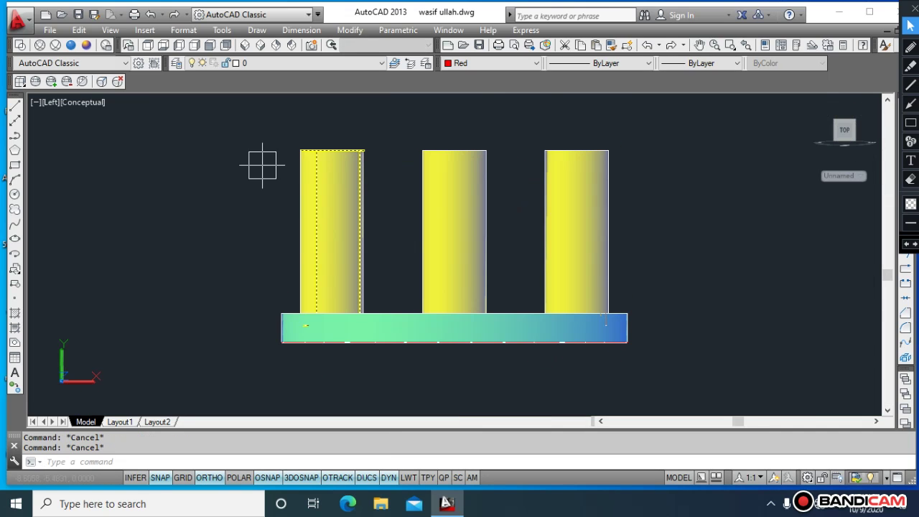
# Step: Move the three cylinders slightly straight down into the disc in the Left view
pyautogui.press('Return')
pyautogui.click(601, 212)
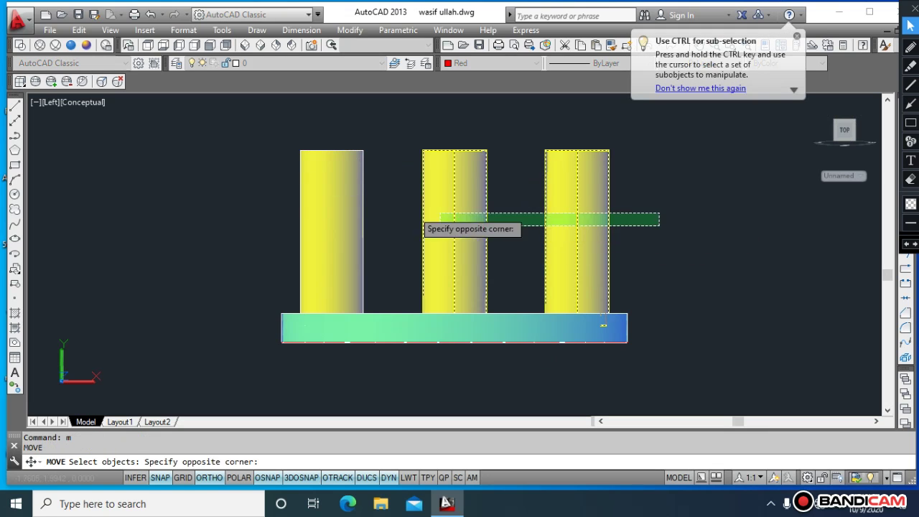
pyautogui.click(340, 219)
pyautogui.press('Return')
pyautogui.click(194, 163)
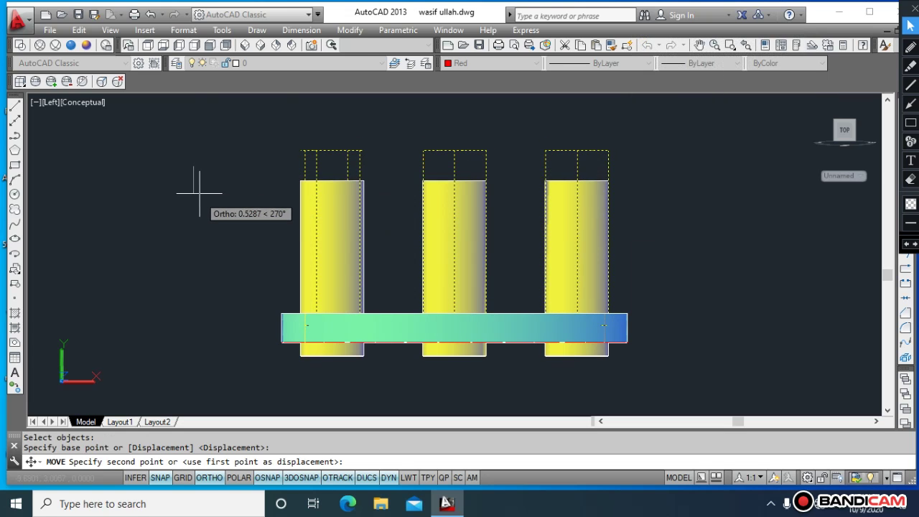
pyautogui.click(196, 169)
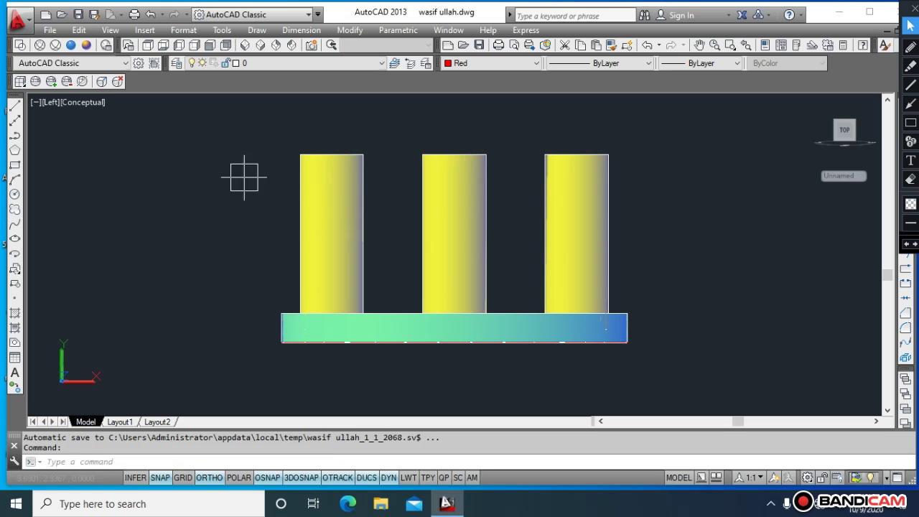
# Step: Orbit the model to examine the underside of the disc beneath the moved cylinders
pyautogui.press('Escape')
pyautogui.press('Escape')
pyautogui.write('3do')
pyautogui.press('Return')
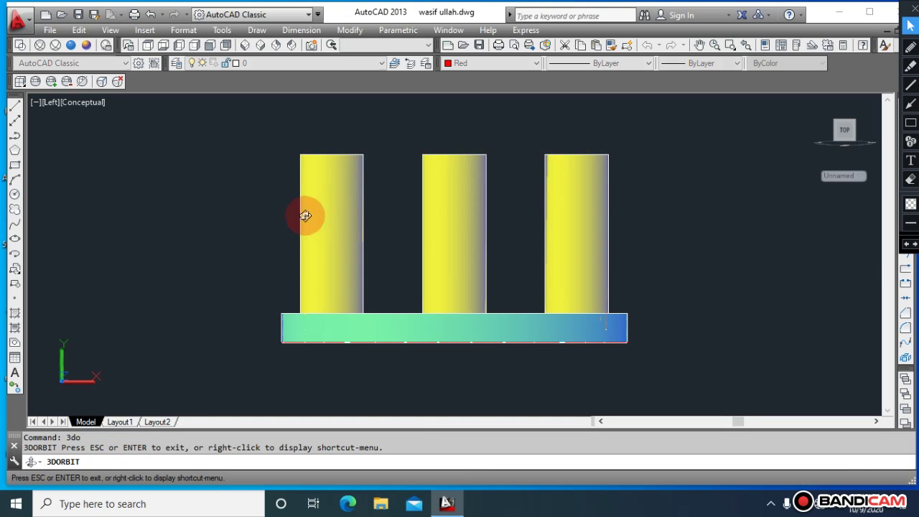
pyautogui.moveTo(237, 230); pyautogui.dragTo(268, 236)
pyautogui.press('Escape')
pyautogui.press('Escape')
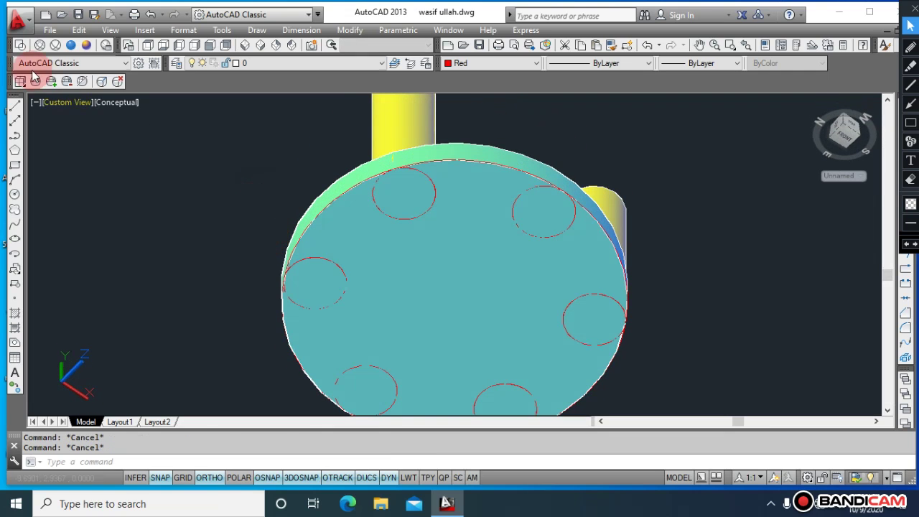
# Step: Try to erase the red array outline under the disc in the 2D Wireframe style
pyautogui.click(21, 45)
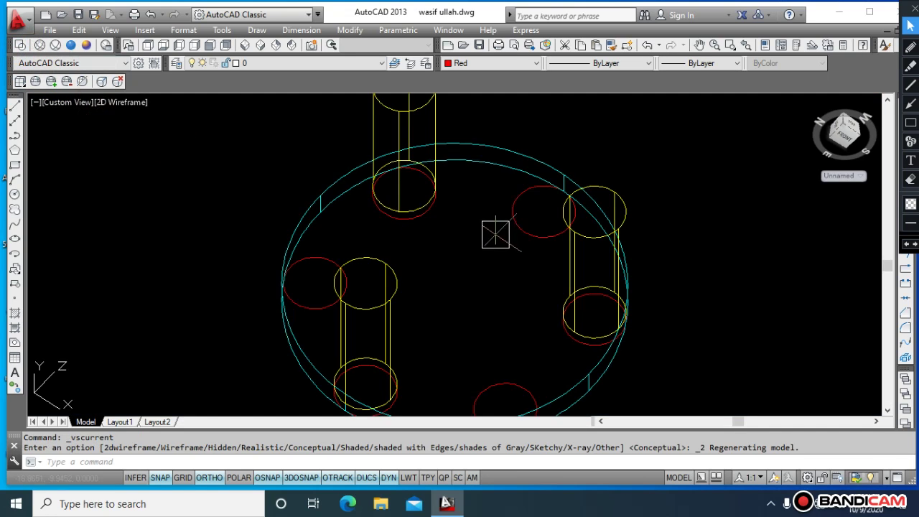
pyautogui.doubleClick(522, 227)
pyautogui.write('e')
pyautogui.press('Return')
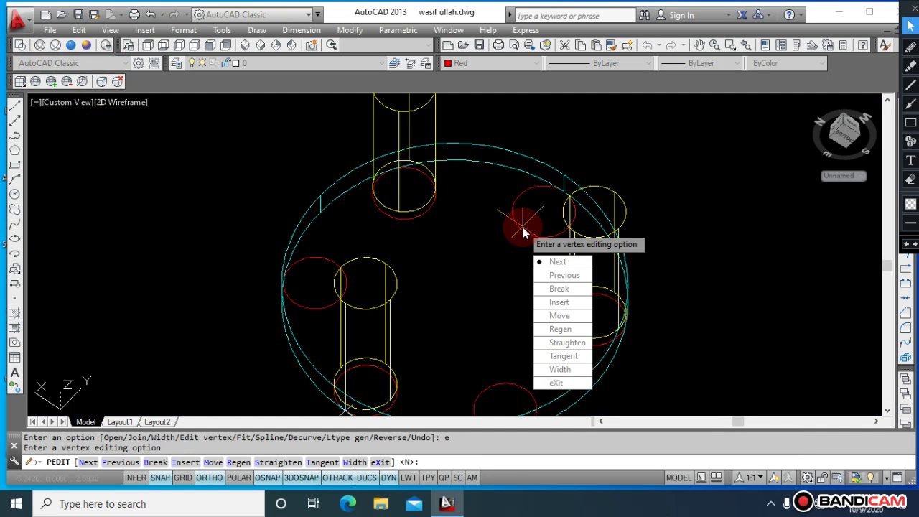
pyautogui.press('Escape')
pyautogui.press('Escape')
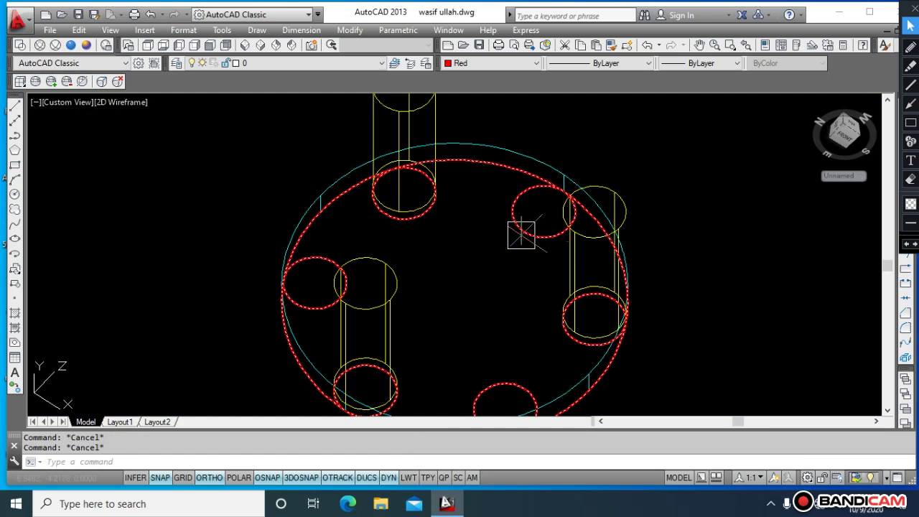
pyautogui.doubleClick(521, 233)
pyautogui.write('e')
pyautogui.press('Return')
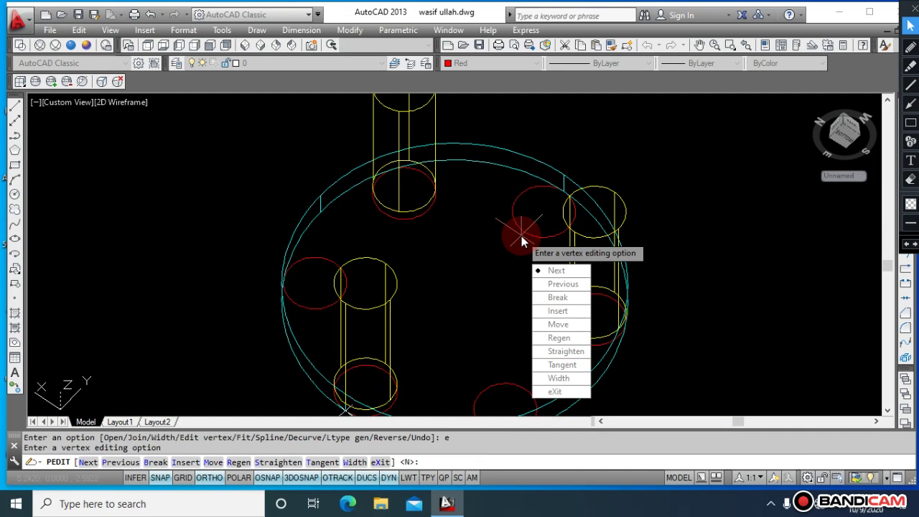
pyautogui.press('Escape')
pyautogui.press('Escape')
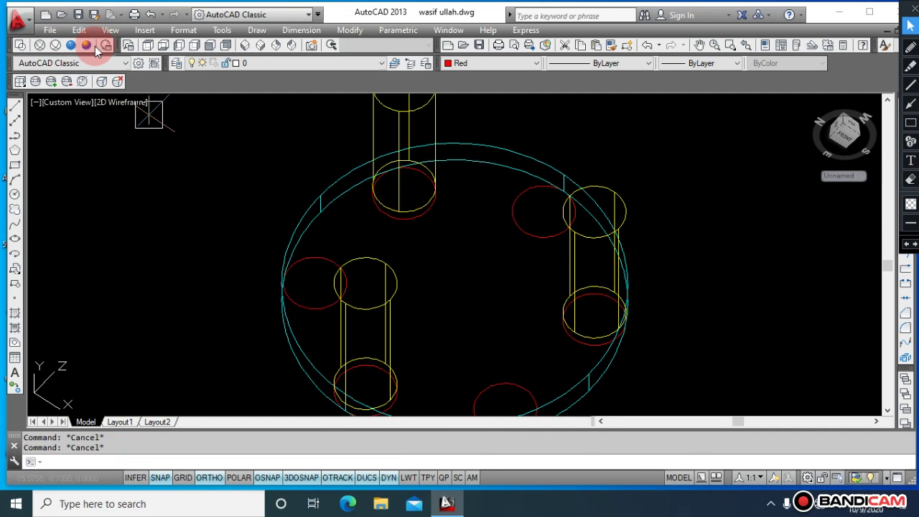
# Step: Restore the Conceptual visual style and orbit the model to see the disc and cylinders from slightly above
pyautogui.click(86, 45)
pyautogui.press('Escape')
pyautogui.press('Escape')
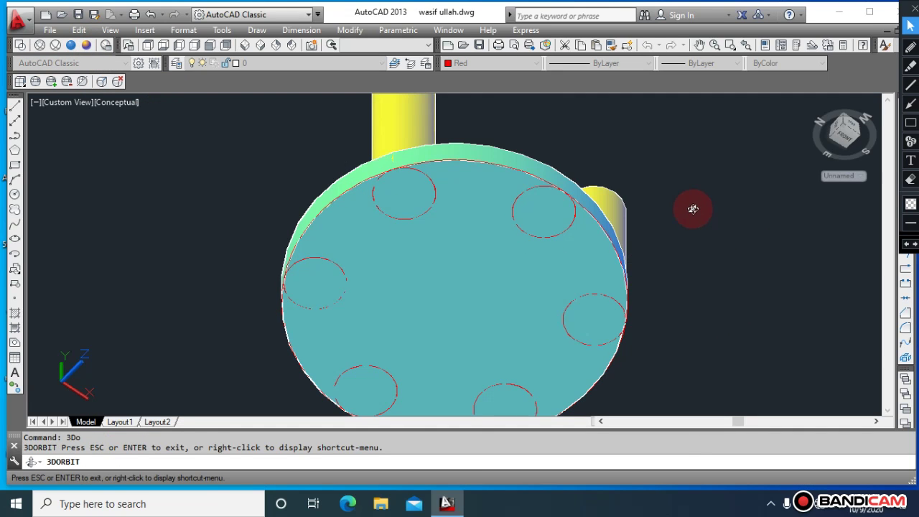
pyautogui.moveTo(692, 210); pyautogui.dragTo(717, 308)
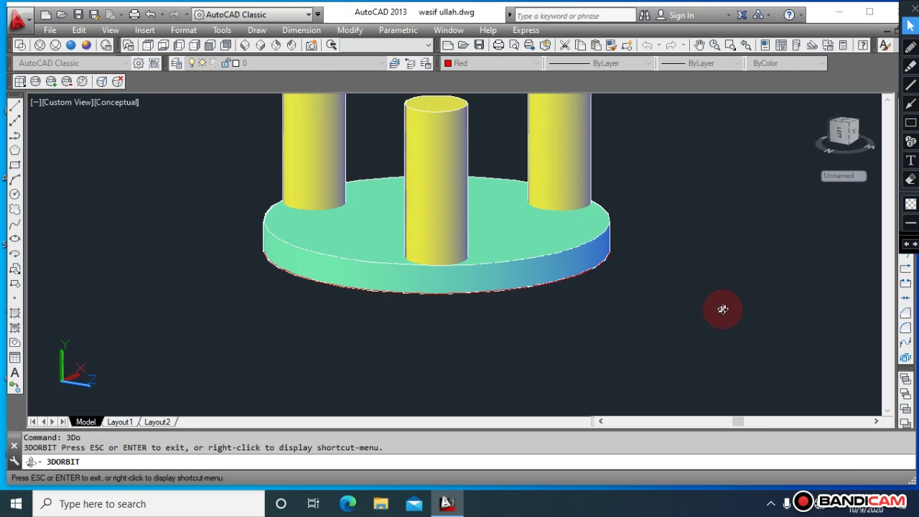
pyautogui.press('Escape')
pyautogui.press('Escape')
# Step: Move the disc and all three cylinders together straight down in the view
pyautogui.write('m')
pyautogui.press('Return')
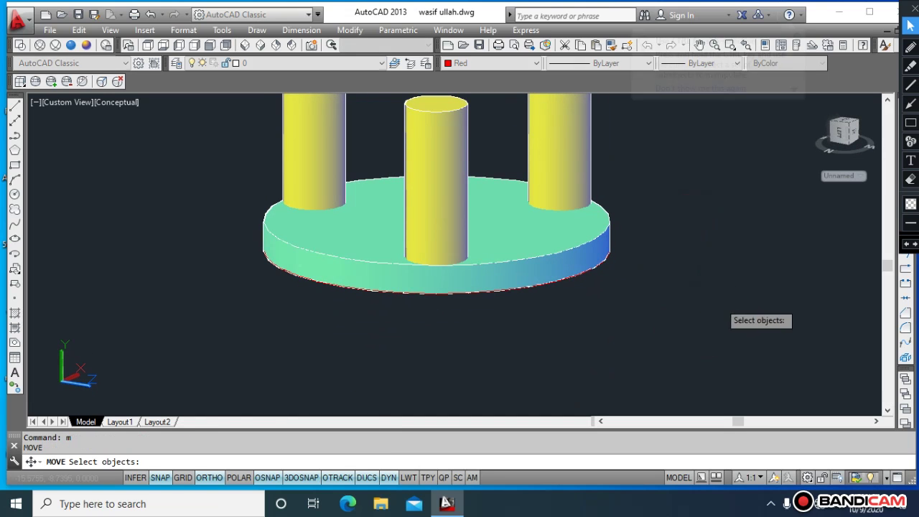
pyautogui.click(704, 299)
pyautogui.click(283, 127)
pyautogui.press('Return')
pyautogui.click(744, 217)
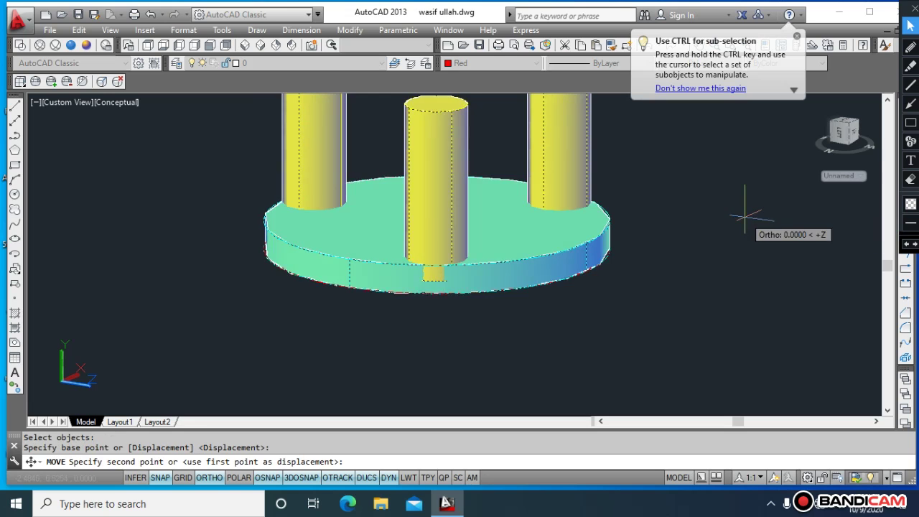
pyautogui.click(737, 307)
pyautogui.press('Escape')
pyautogui.press('Escape')
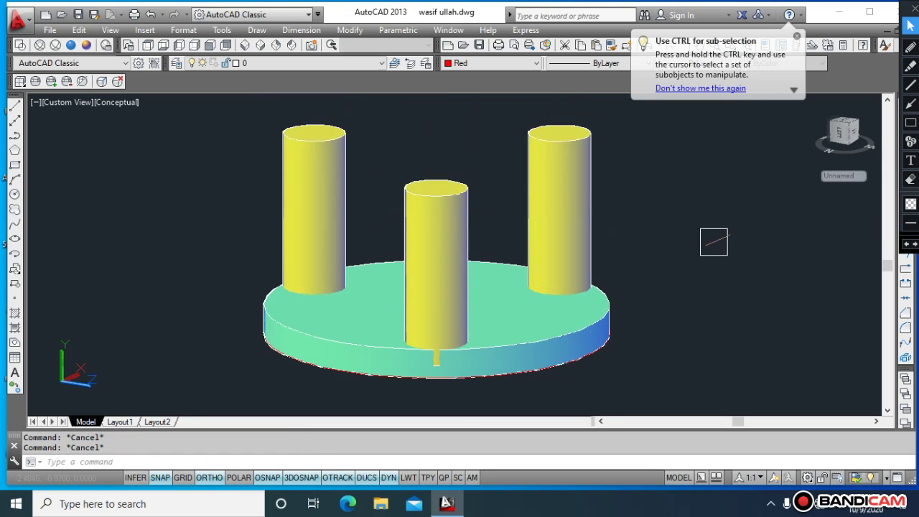
# Step: Try to fillet the top edge of the right rear cylinder with a radius of 1
pyautogui.write('3do')
pyautogui.press('Return')
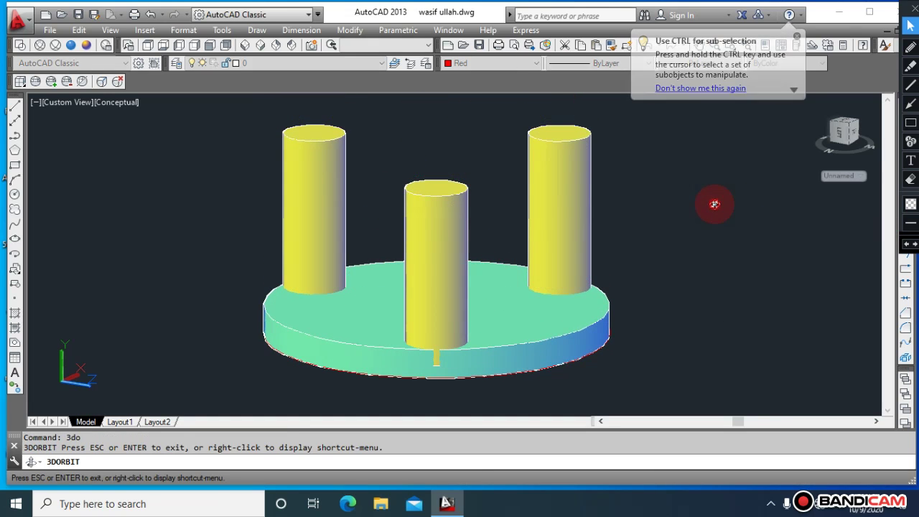
pyautogui.moveTo(711, 201); pyautogui.dragTo(723, 257)
pyautogui.press('Escape')
pyautogui.press('Escape')
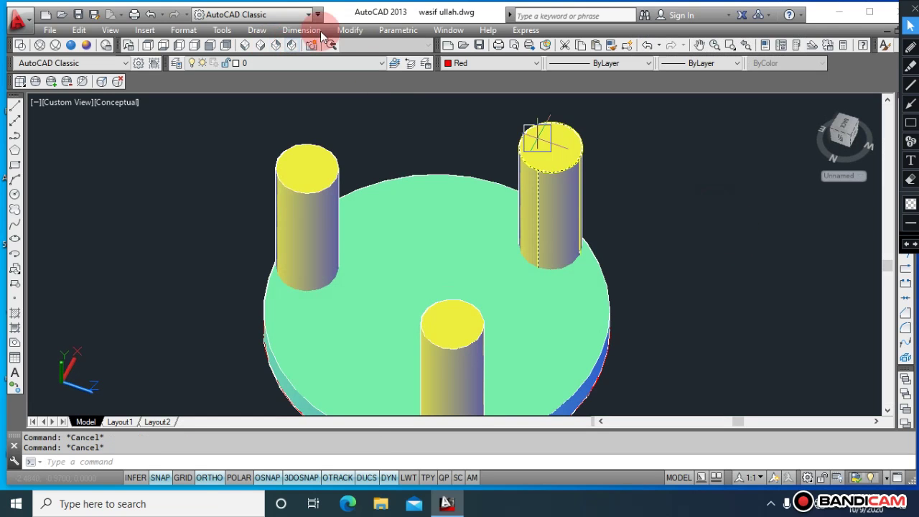
pyautogui.click(350, 29)
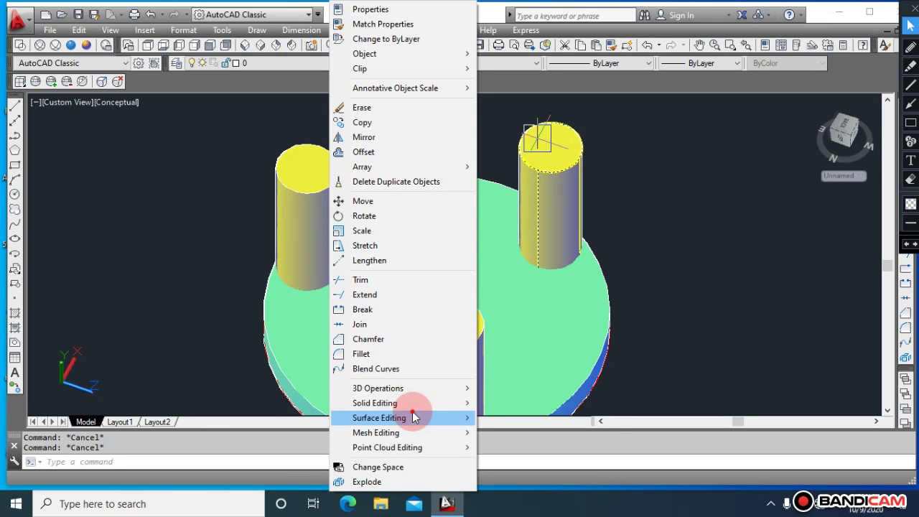
pyautogui.moveTo(412, 403)
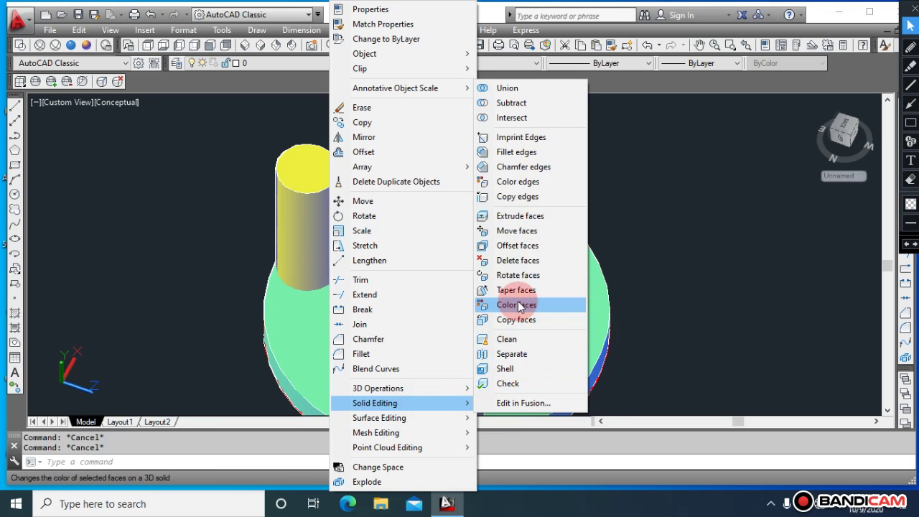
pyautogui.click(518, 152)
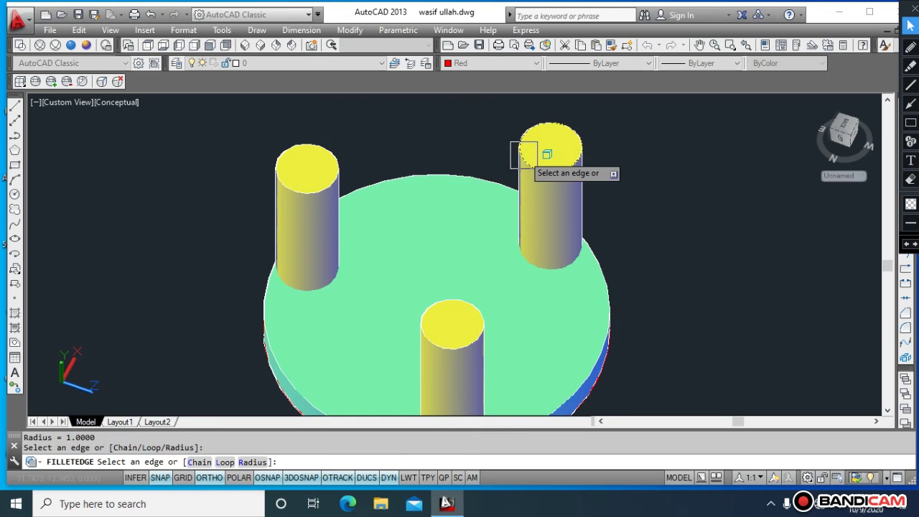
pyautogui.click(523, 155)
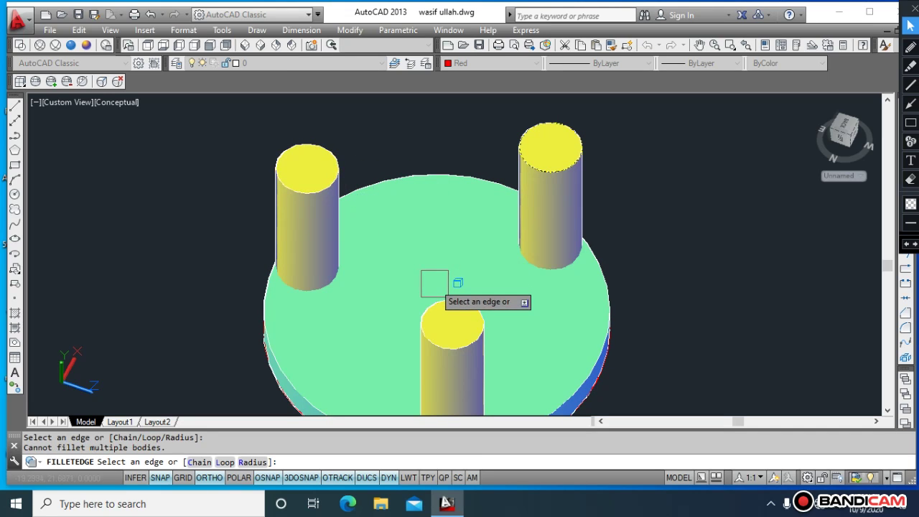
pyautogui.press('Return')
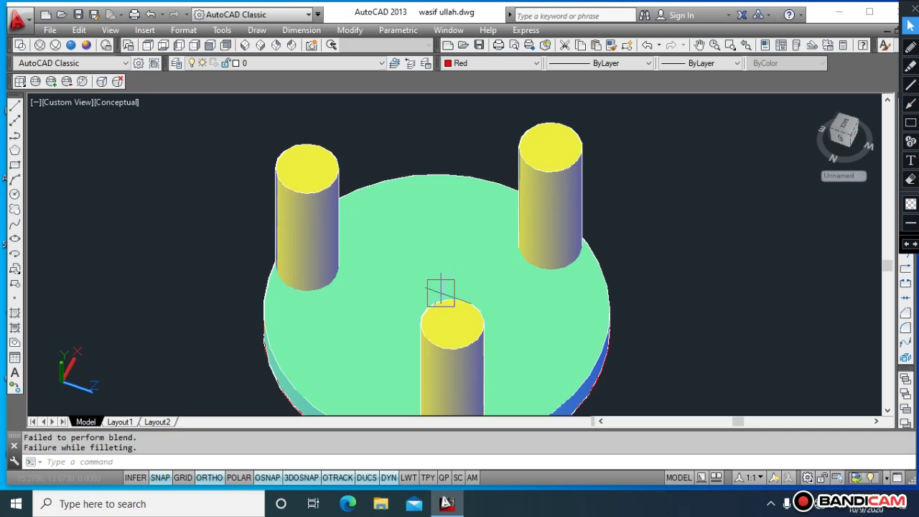
pyautogui.press('Escape')
pyautogui.press('Escape')
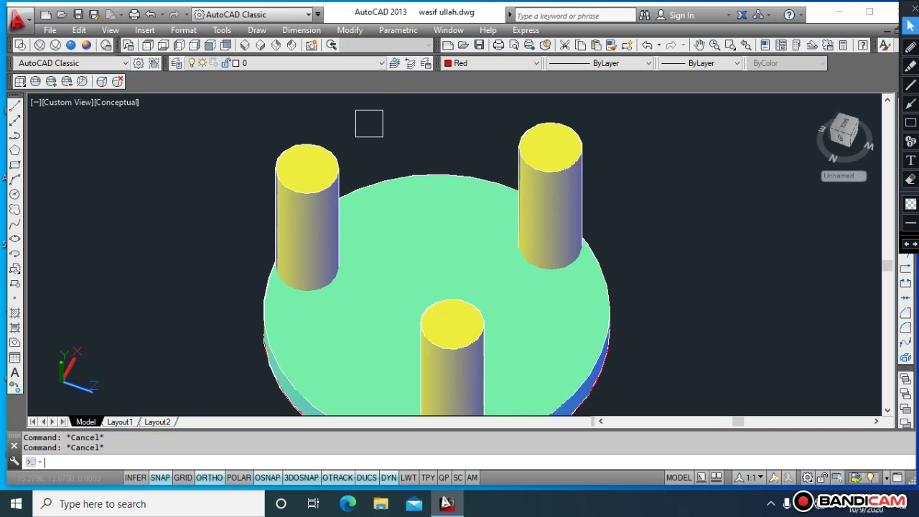
# Step: Round the top edge of the right rear cylinder with an edge fillet of radius 0.5
pyautogui.click(350, 30)
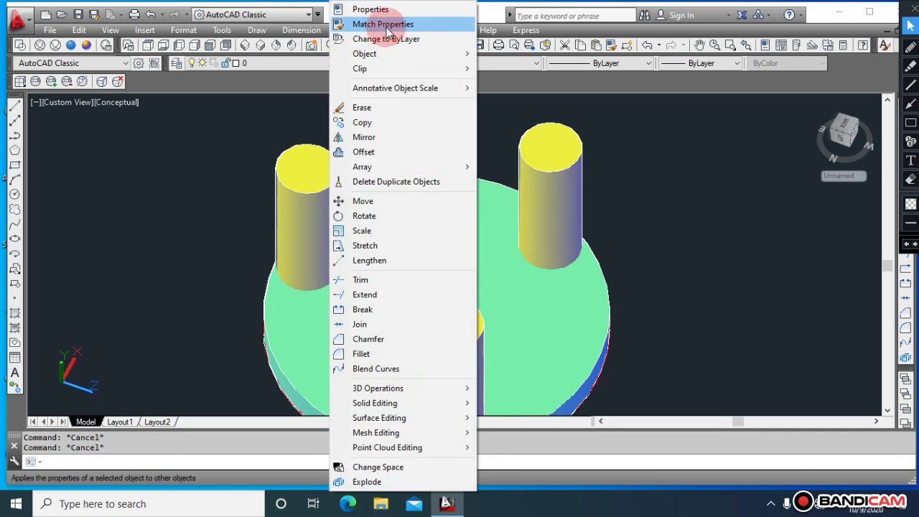
pyautogui.moveTo(423, 402)
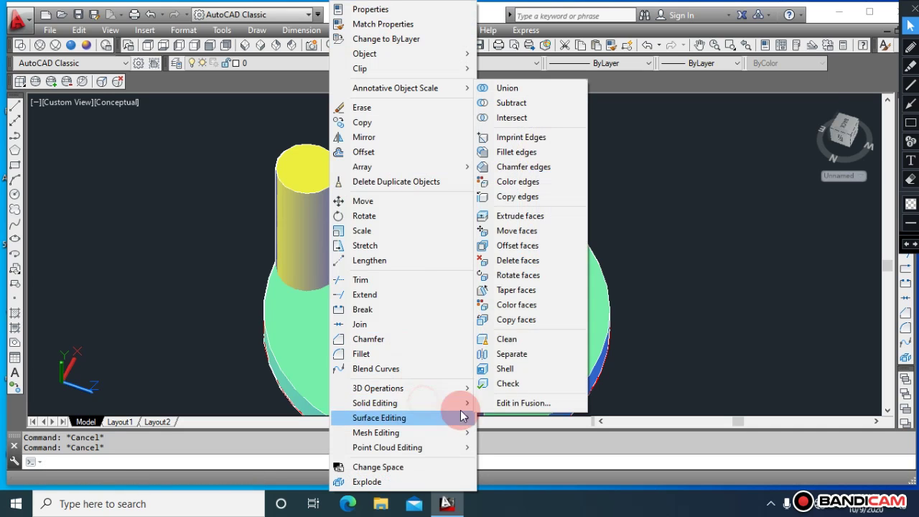
pyautogui.click(517, 152)
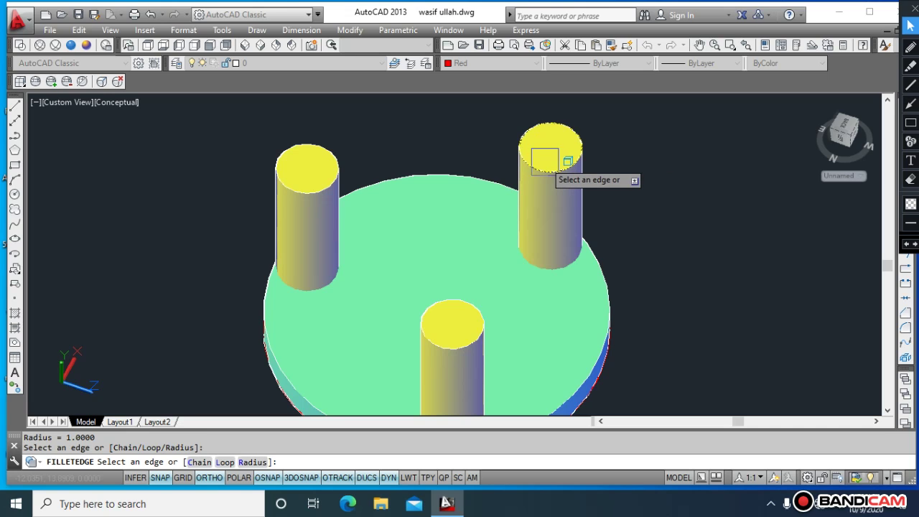
pyautogui.write('r')
pyautogui.press('Return')
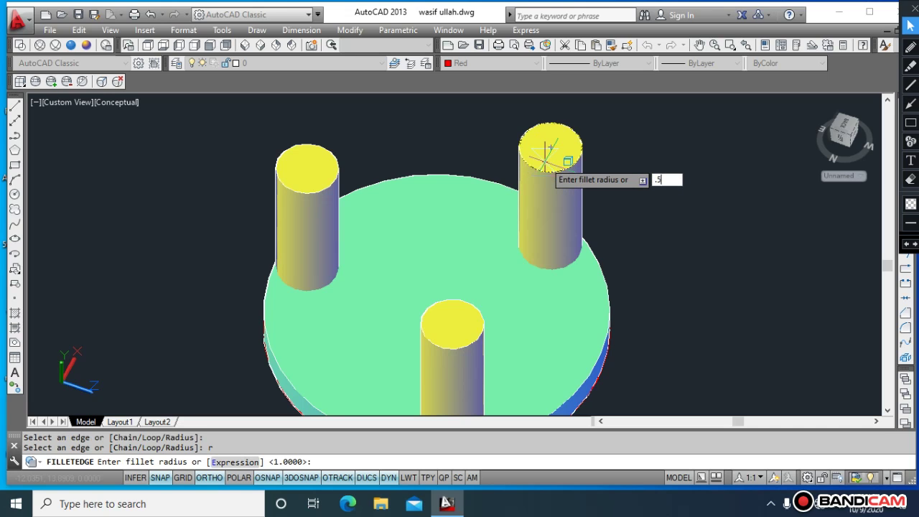
pyautogui.press('Return')
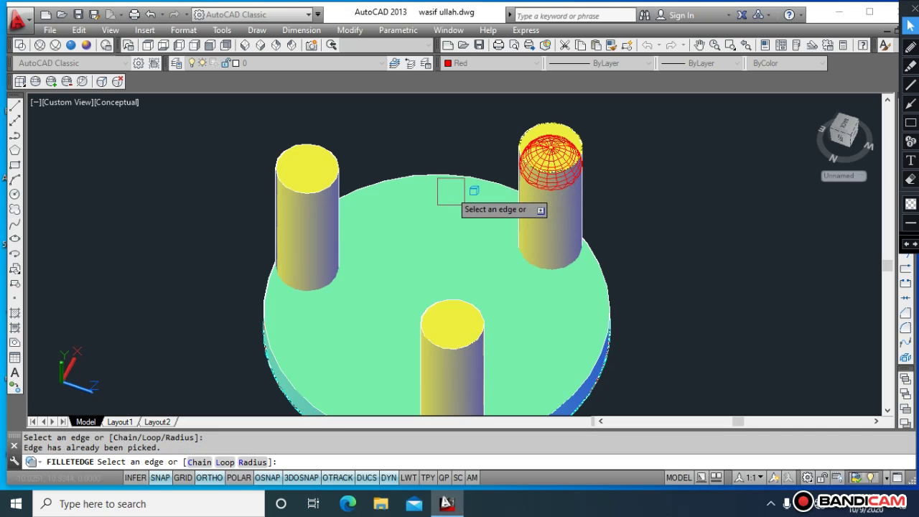
pyautogui.press('Return')
pyautogui.press('Return')
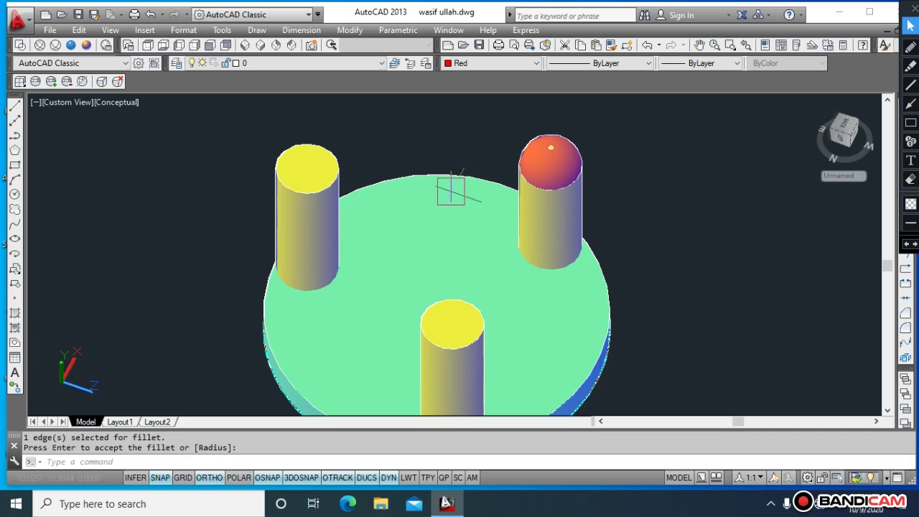
# Step: Fillet the top edges of the left rear and front cylinders with the same 0.5 radius
pyautogui.press('Return')
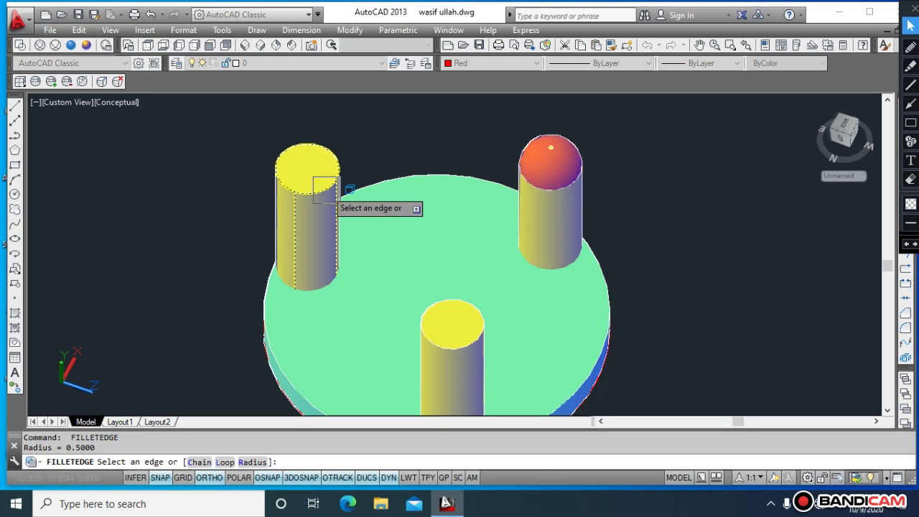
pyautogui.click(326, 186)
pyautogui.press('Return')
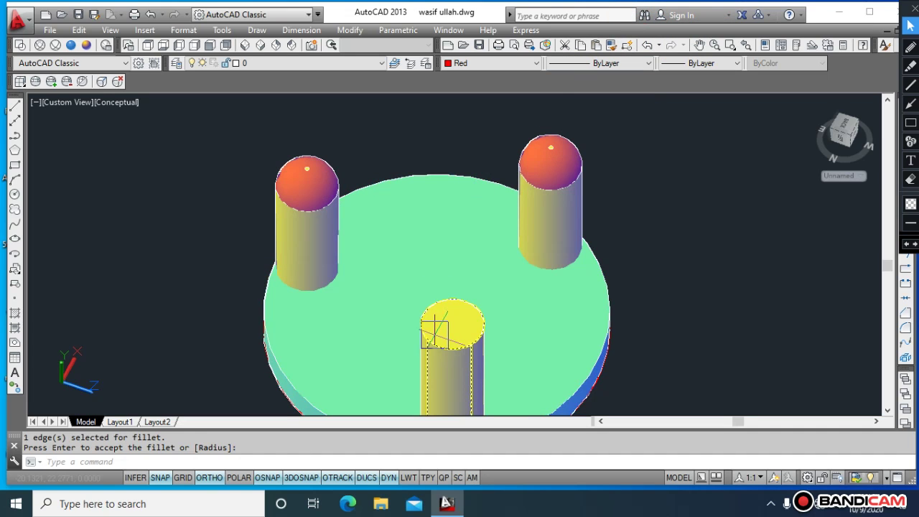
pyautogui.press('Return')
pyautogui.press('Return')
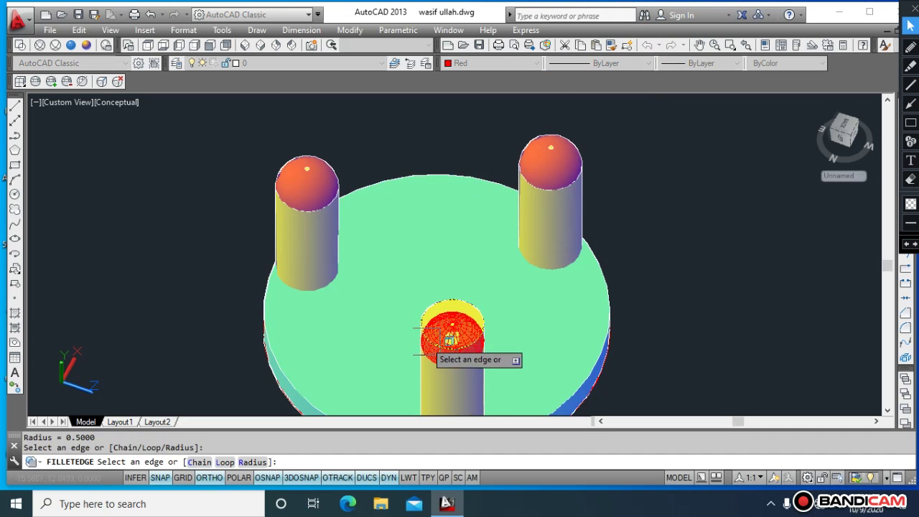
pyautogui.click(422, 346)
pyautogui.press('Escape')
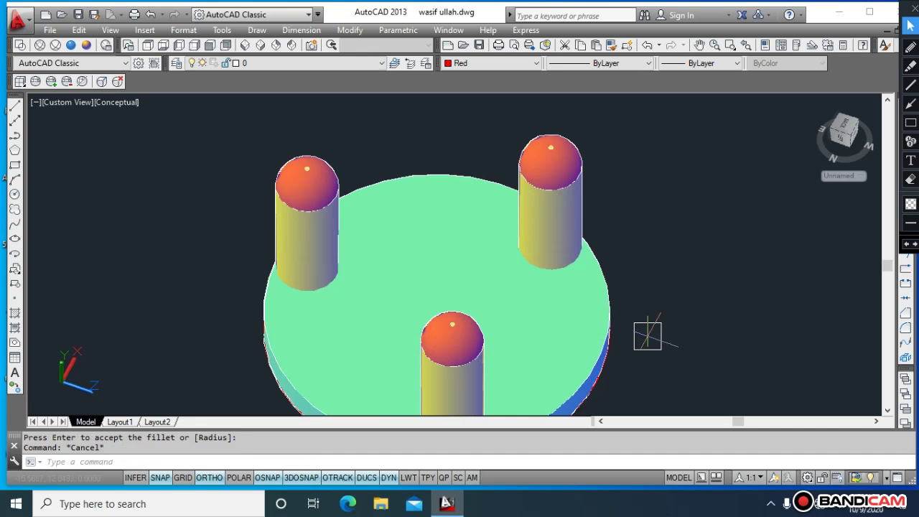
# Step: Orbit the model to examine the disc's underside with its red circle outlines
pyautogui.write('3d')
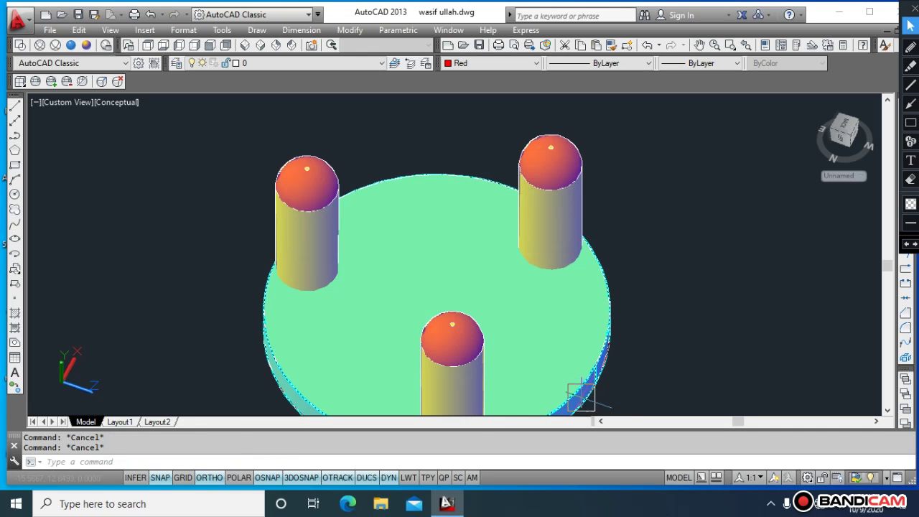
pyautogui.write('o')
pyautogui.press('Return')
pyautogui.moveTo(654, 346); pyautogui.dragTo(610, 267)
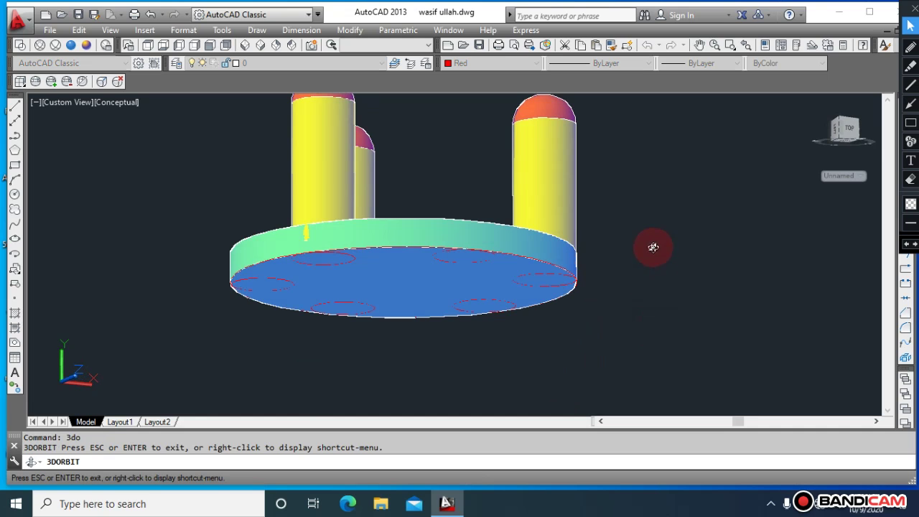
pyautogui.moveTo(652, 249); pyautogui.dragTo(634, 340)
pyautogui.press('Escape')
pyautogui.press('Escape')
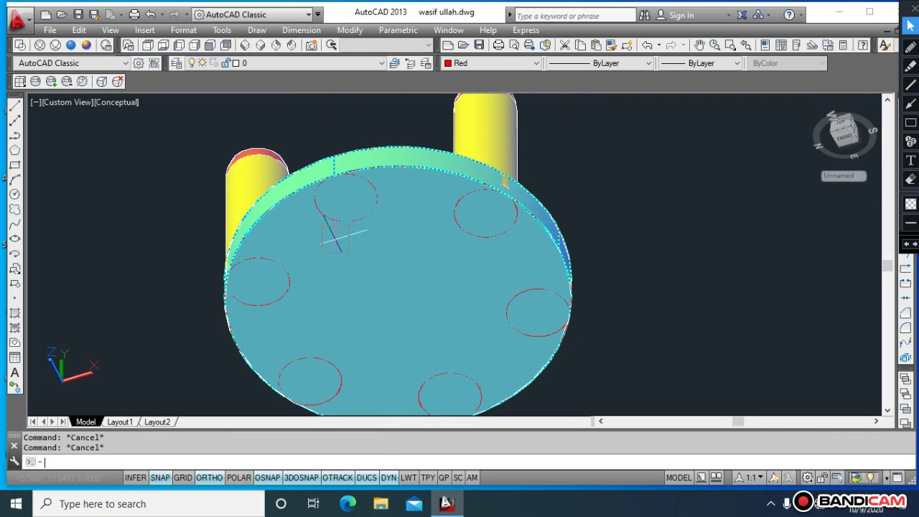
# Step: Try to fillet the disc's bottom edge with a radius of 0.1
pyautogui.click(348, 32)
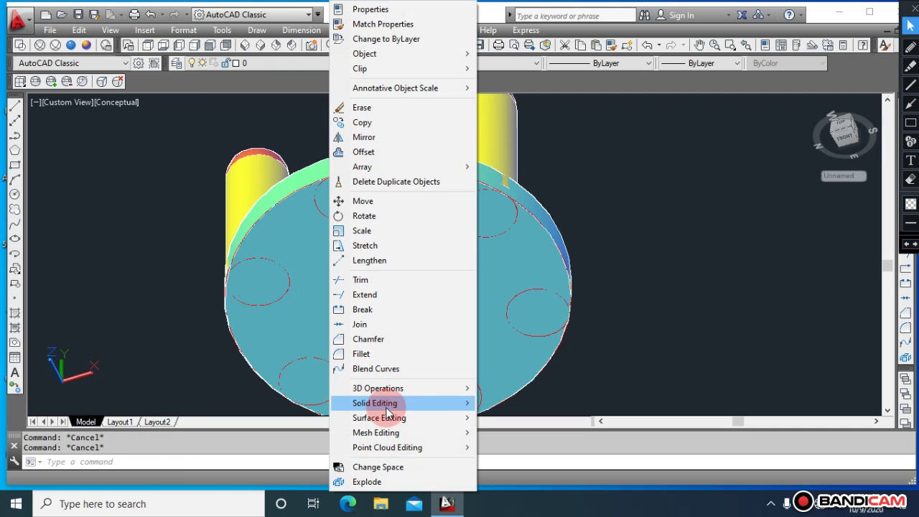
pyautogui.moveTo(376, 403)
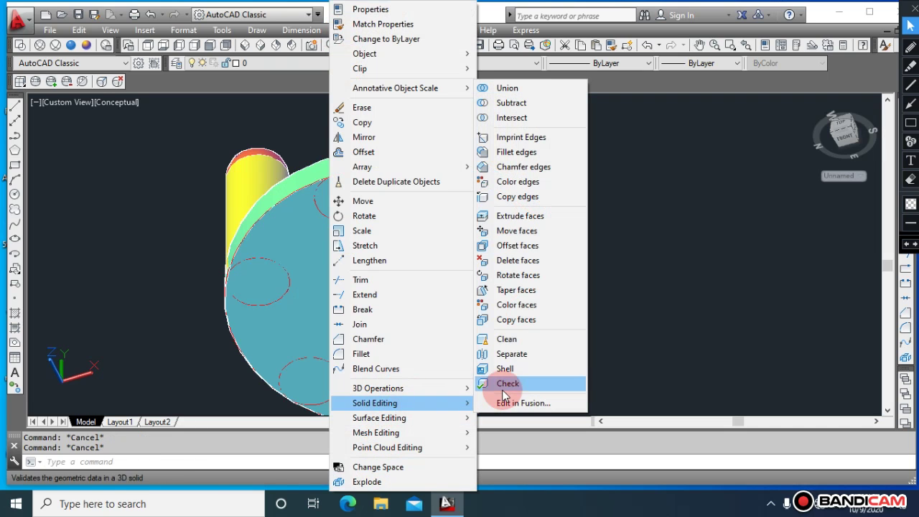
pyautogui.click(518, 151)
pyautogui.click(495, 210)
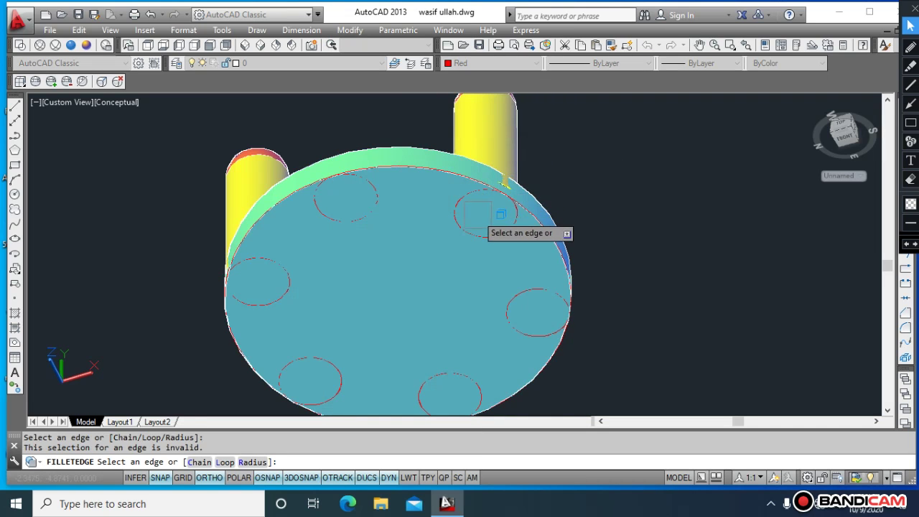
pyautogui.write('r')
pyautogui.press('Return')
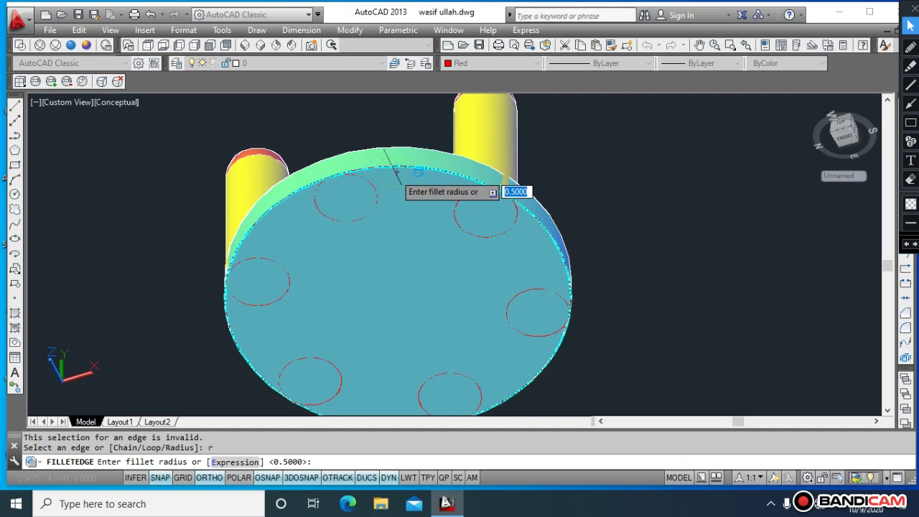
pyautogui.write('.1')
pyautogui.press('Return')
pyautogui.click(393, 176)
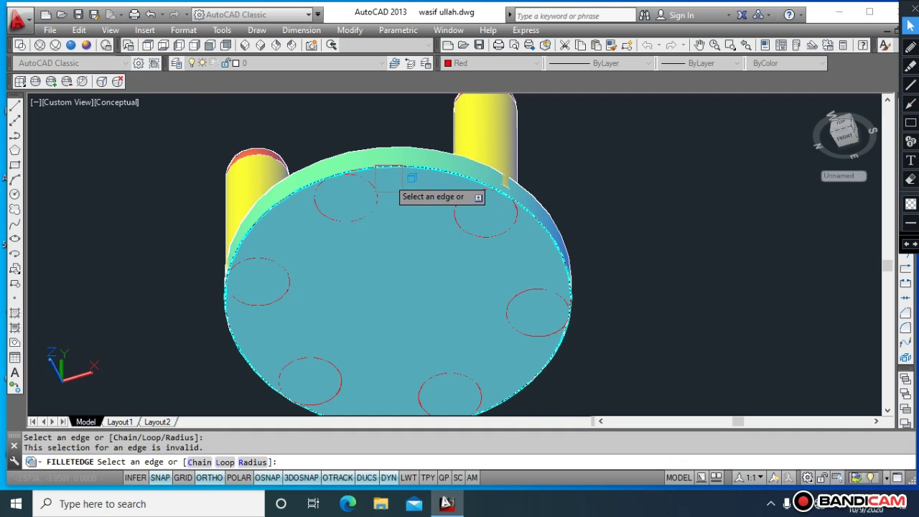
pyautogui.press('Return')
pyautogui.press('Escape')
pyautogui.press('Escape')
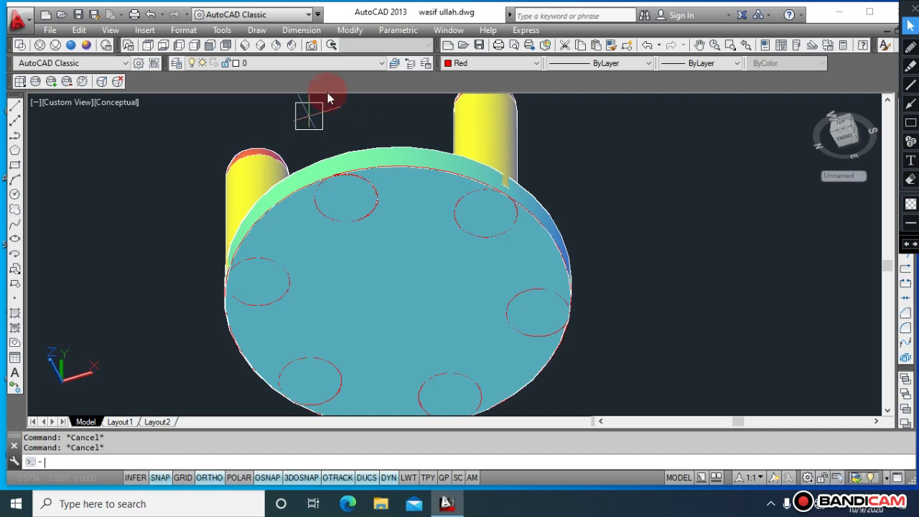
# Step: Fillet the disc's bottom edge with a radius of 0.1
pyautogui.click(355, 33)
pyautogui.click(338, 77)
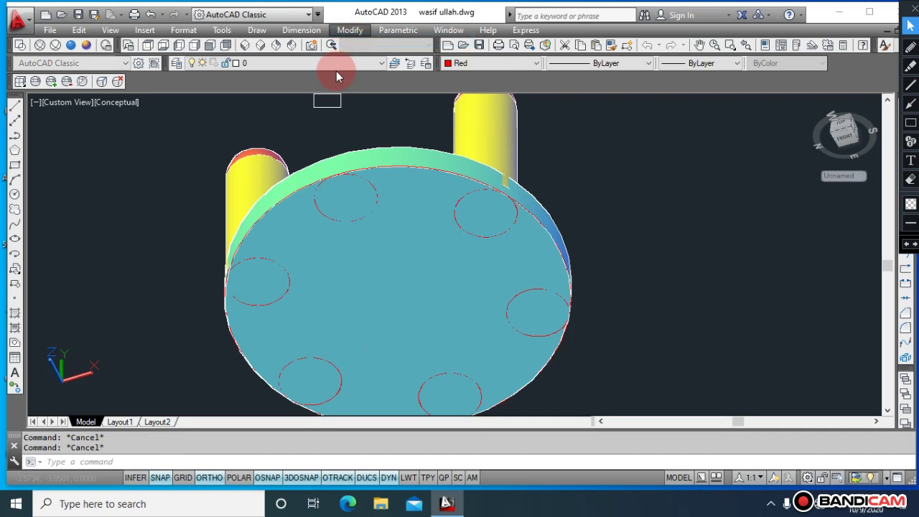
pyautogui.click(350, 30)
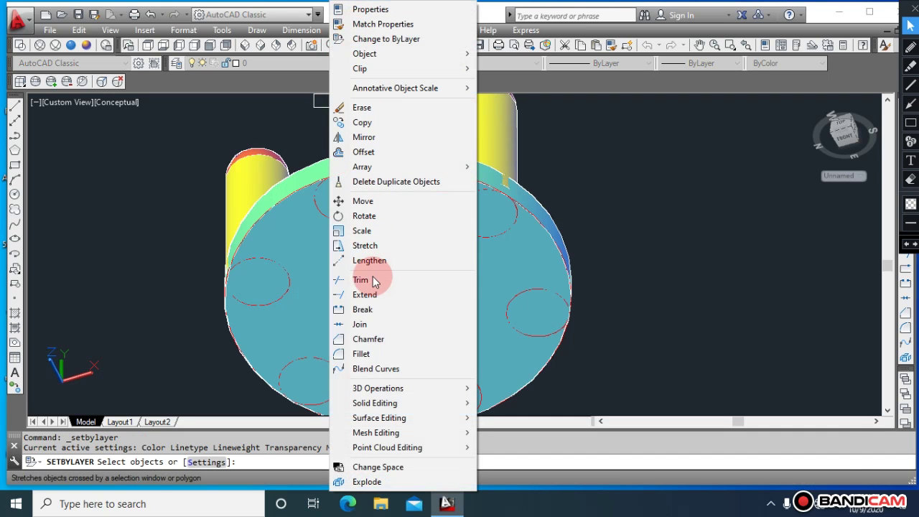
pyautogui.moveTo(402, 404)
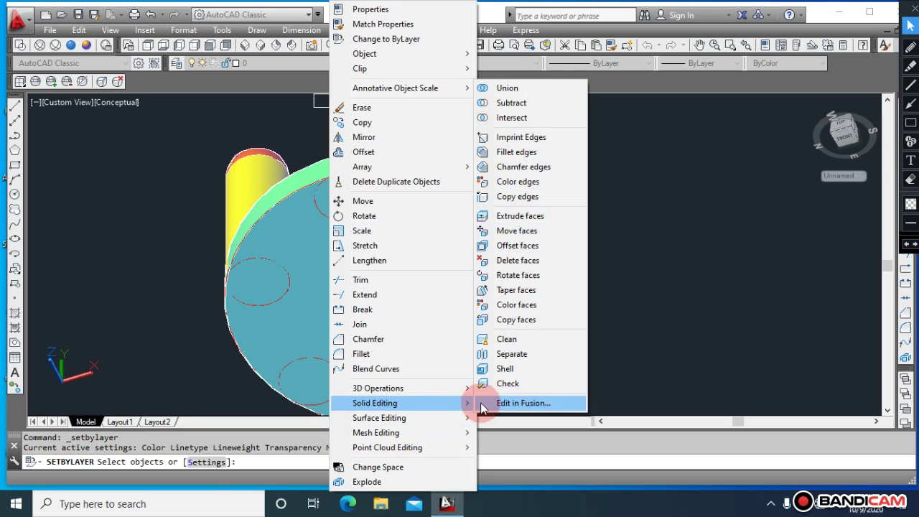
pyautogui.click(511, 151)
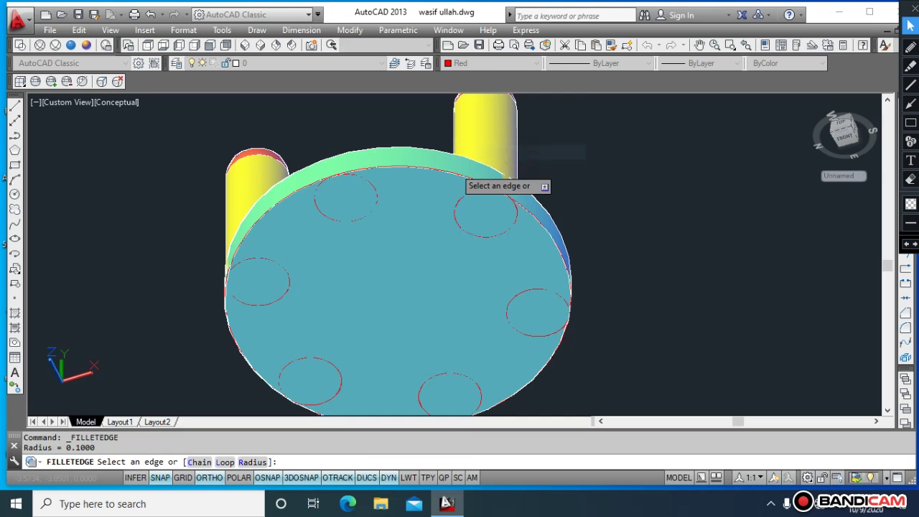
pyautogui.write('r')
pyautogui.press('Return')
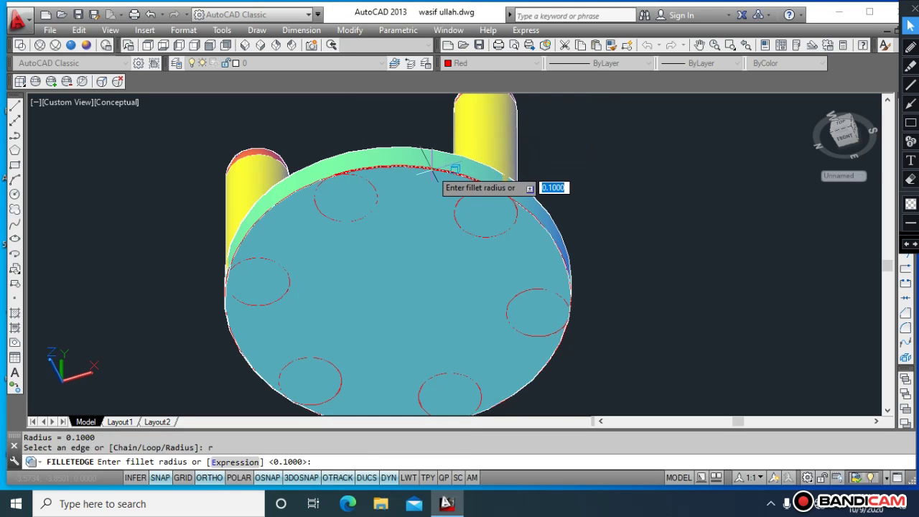
pyautogui.write('.1')
pyautogui.press('Return')
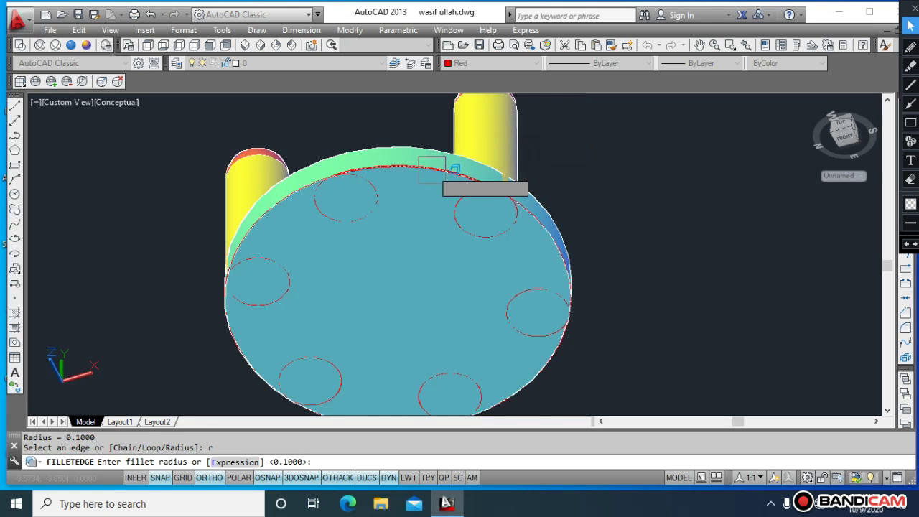
pyautogui.click(431, 171)
pyautogui.press('Return')
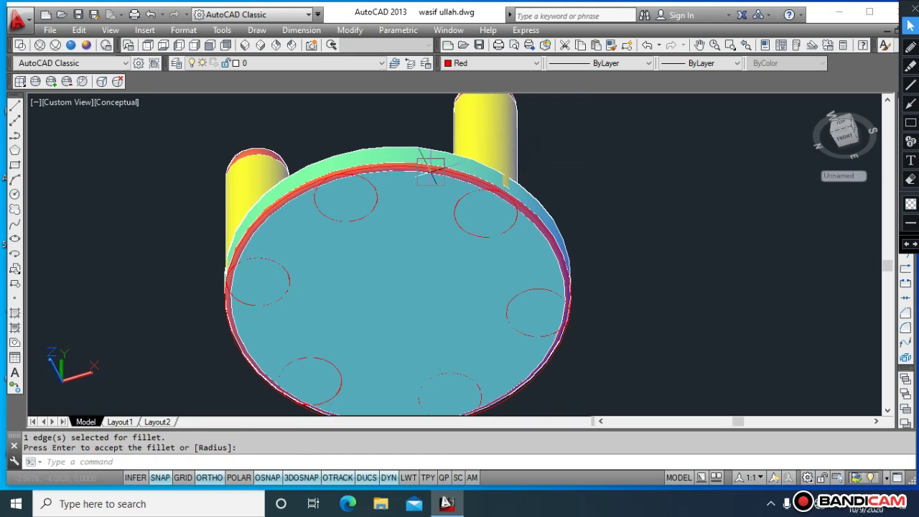
pyautogui.press('Escape')
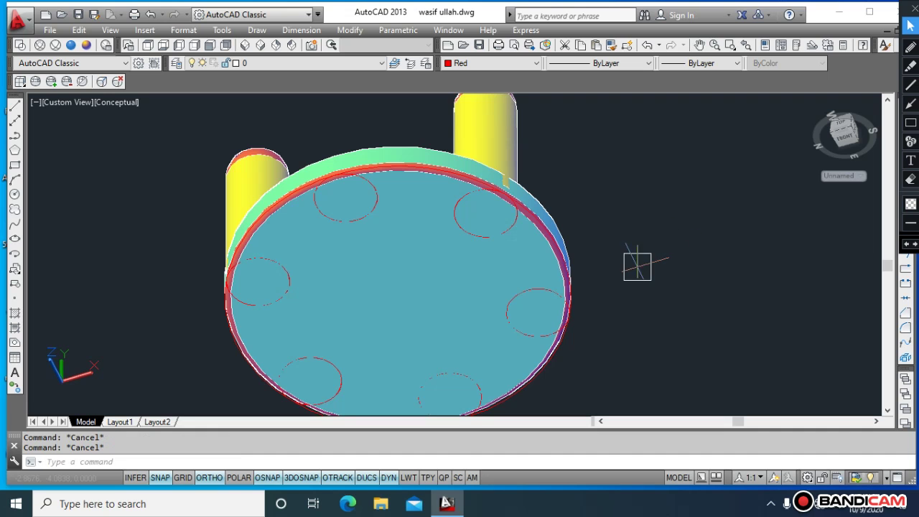
# Step: Examine the disc's underside with its filleted rim face-on and save the drawing
pyautogui.write('3do')
pyautogui.press('Return')
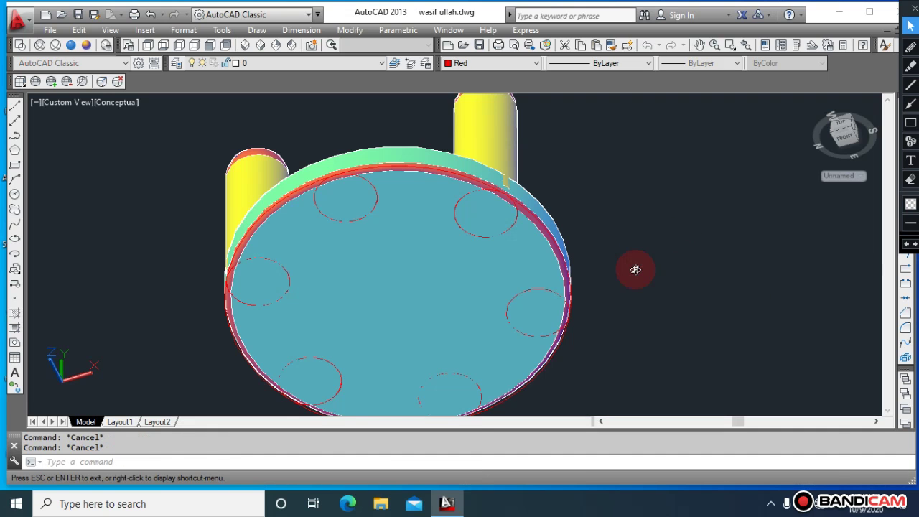
pyautogui.moveTo(636, 266); pyautogui.dragTo(537, 251)
pyautogui.press('Escape')
pyautogui.press('Escape')
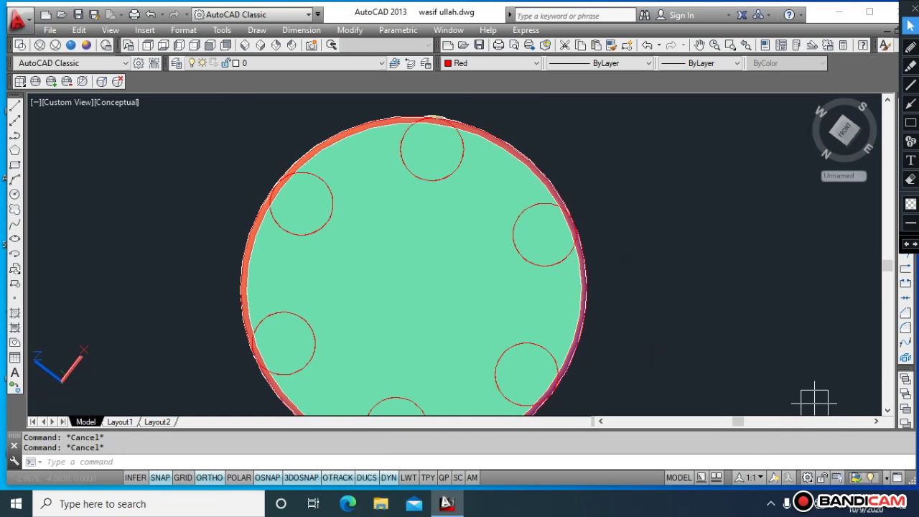
pyautogui.click(520, 246)
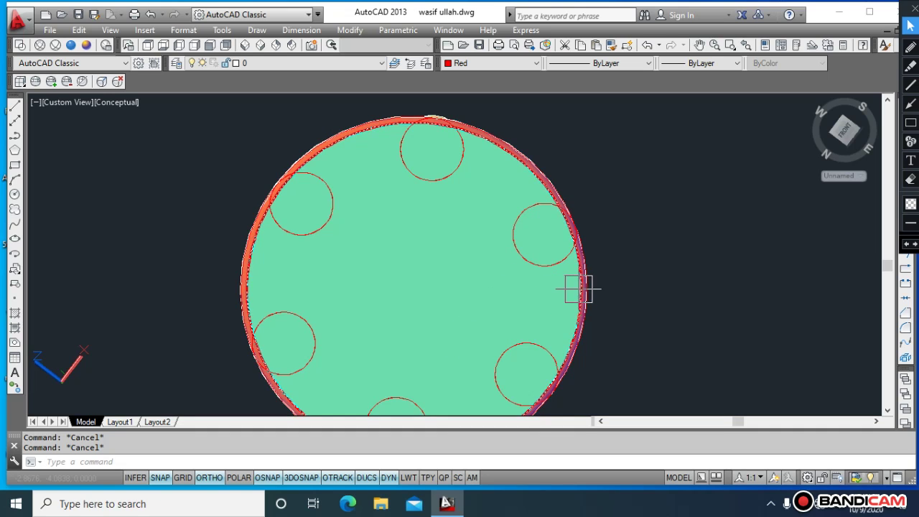
pyautogui.hotkey('ctrl', 's')
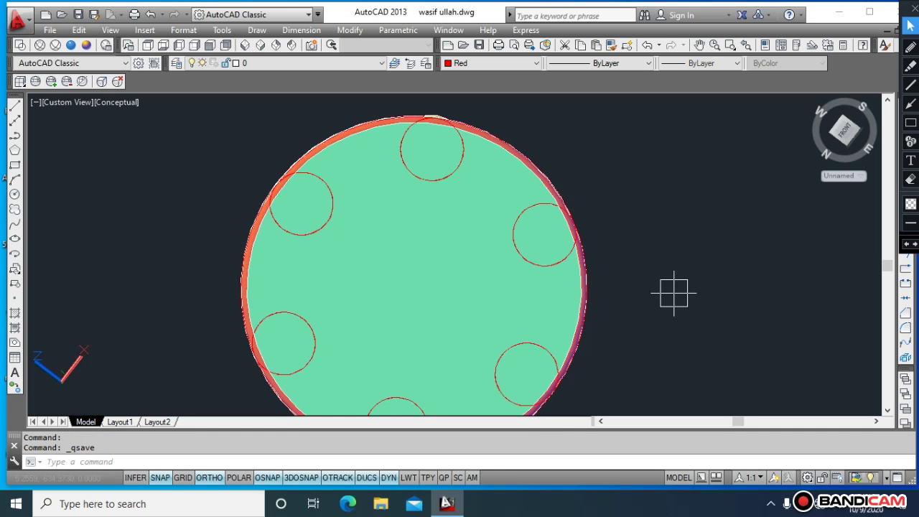
# Step: Erase the whole disc-and-cylinder model together with its circle outlines from the drawing
pyautogui.click(671, 348)
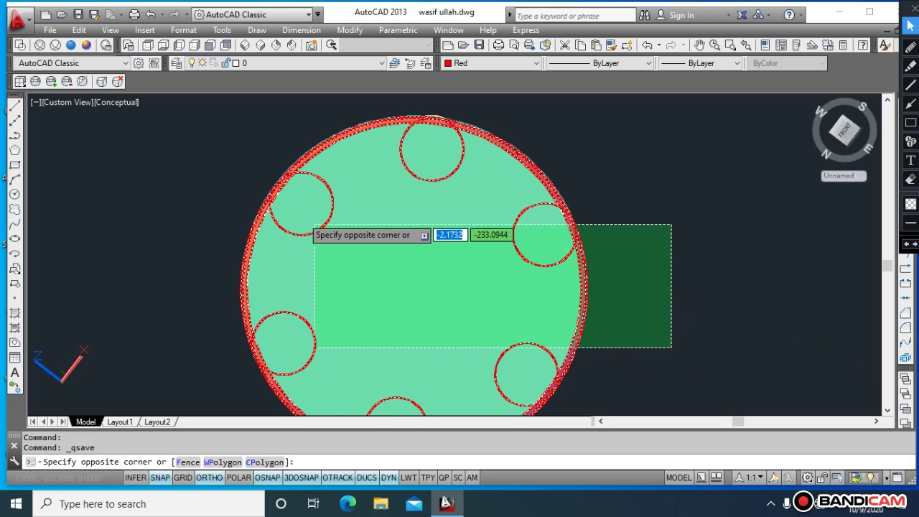
pyautogui.click(180, 148)
pyautogui.write('e')
pyautogui.press('Return')
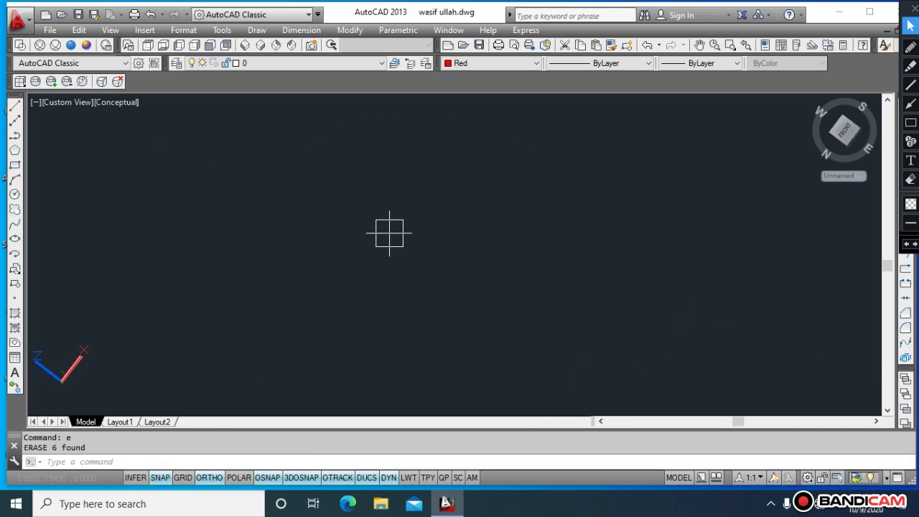